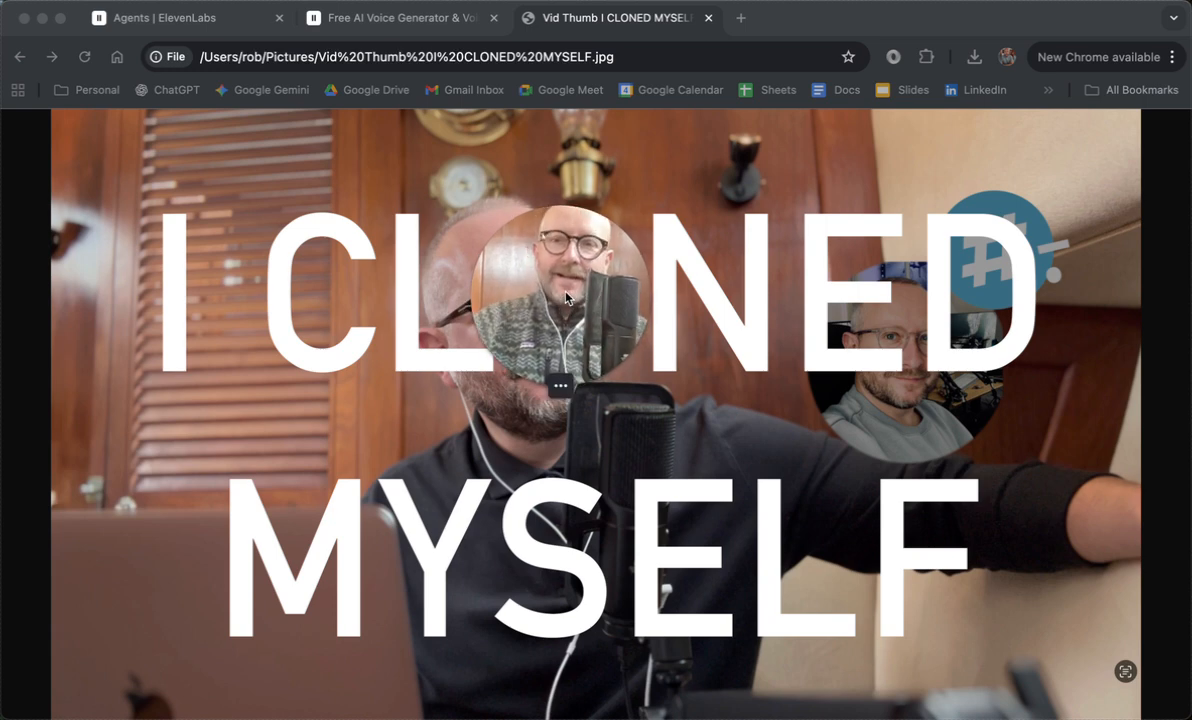
pyautogui.moveTo(566, 297); pyautogui.dragTo(590, 283)
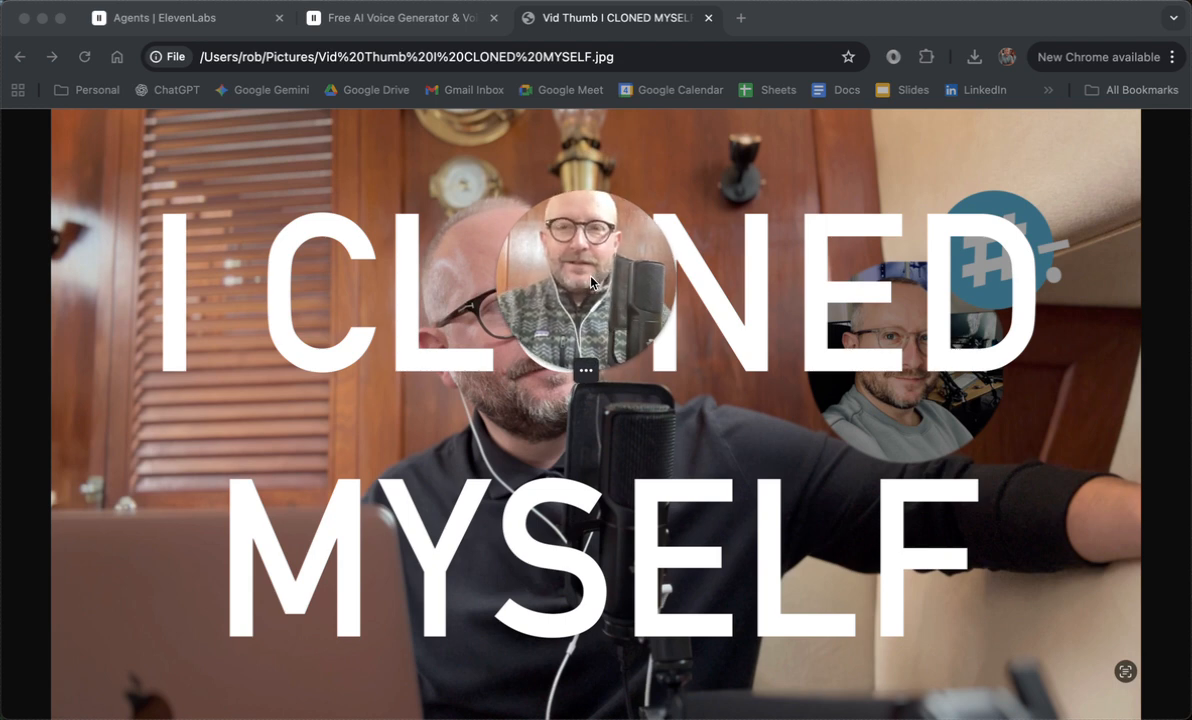
pyautogui.moveTo(590, 283); pyautogui.dragTo(148, 511)
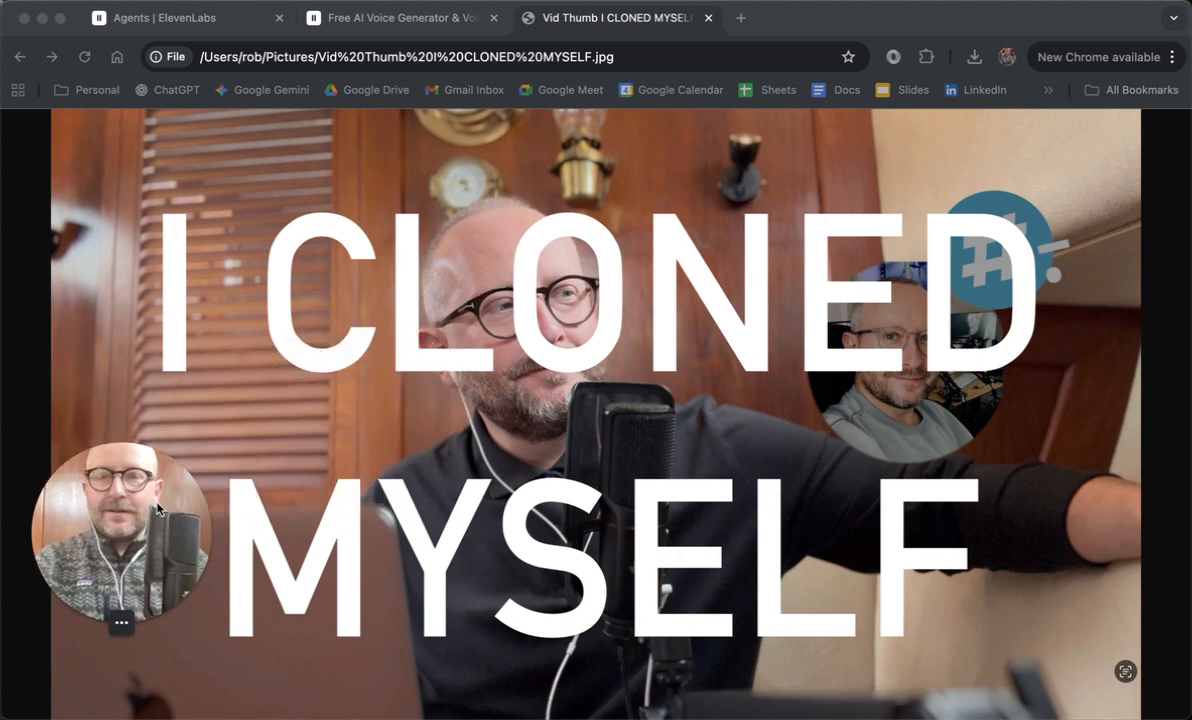
# Step: Switch to the ElevenLabs home page and look over its Creative Platform and Agents Platform offerings
pyautogui.click(420, 26)
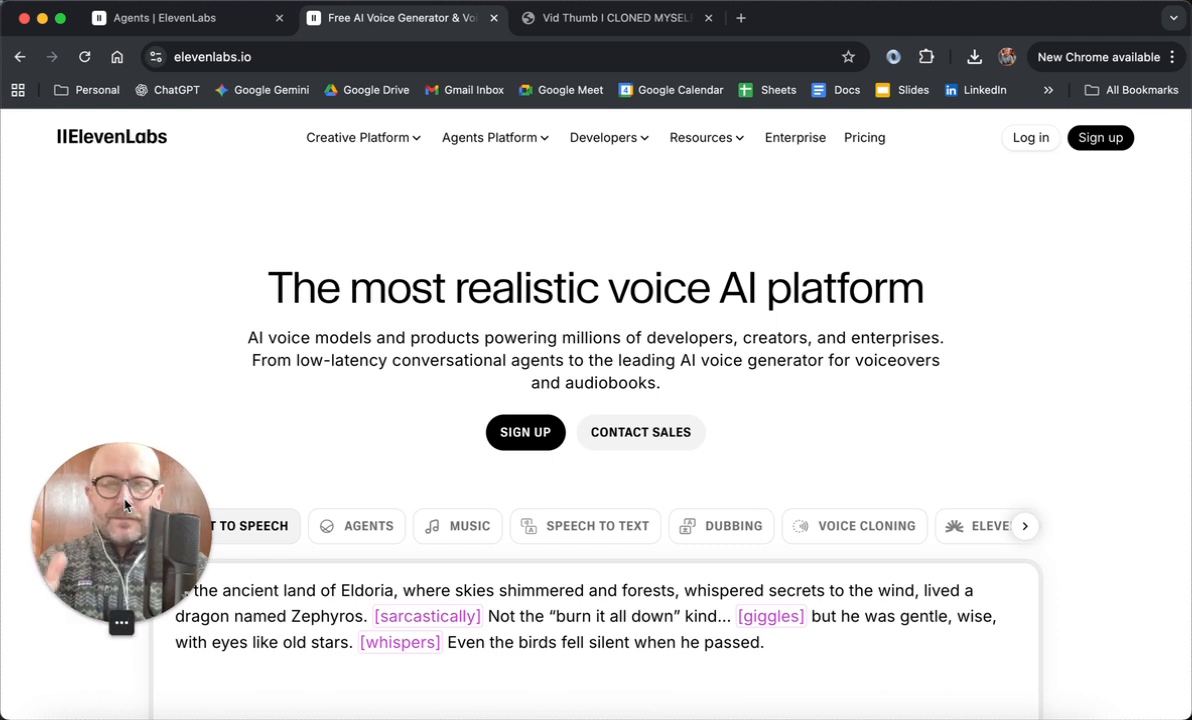
pyautogui.moveTo(116, 495); pyautogui.dragTo(898, 335)
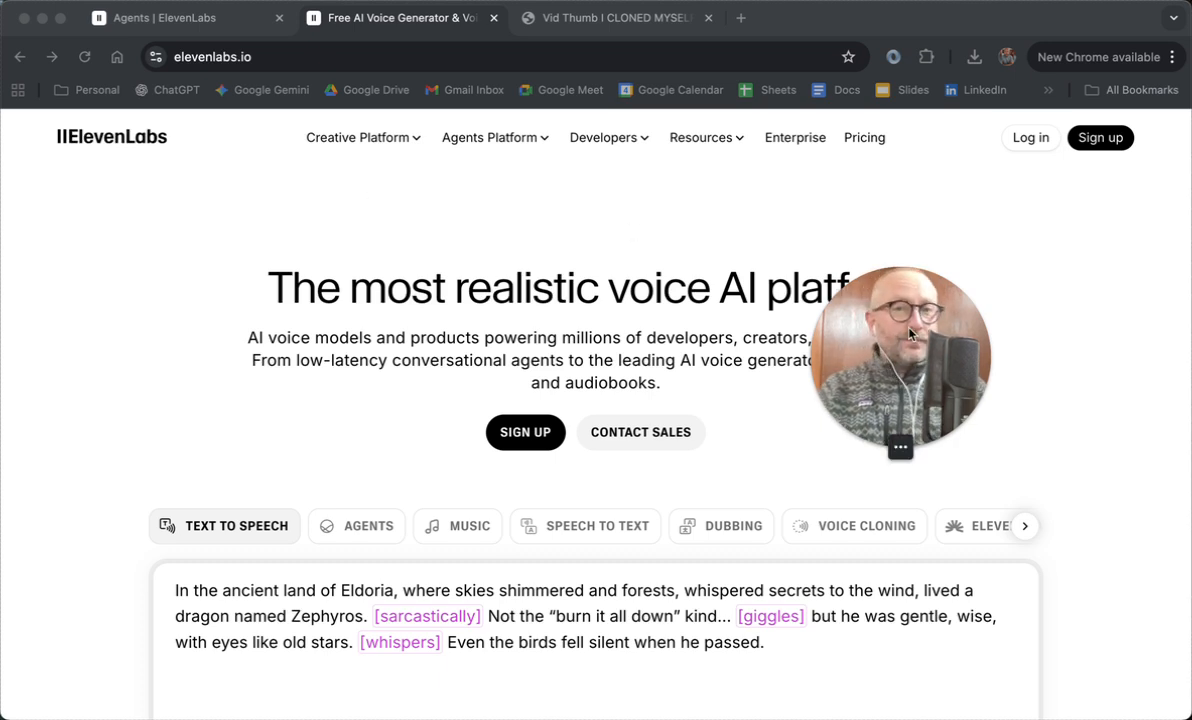
pyautogui.moveTo(893, 308); pyautogui.dragTo(924, 305)
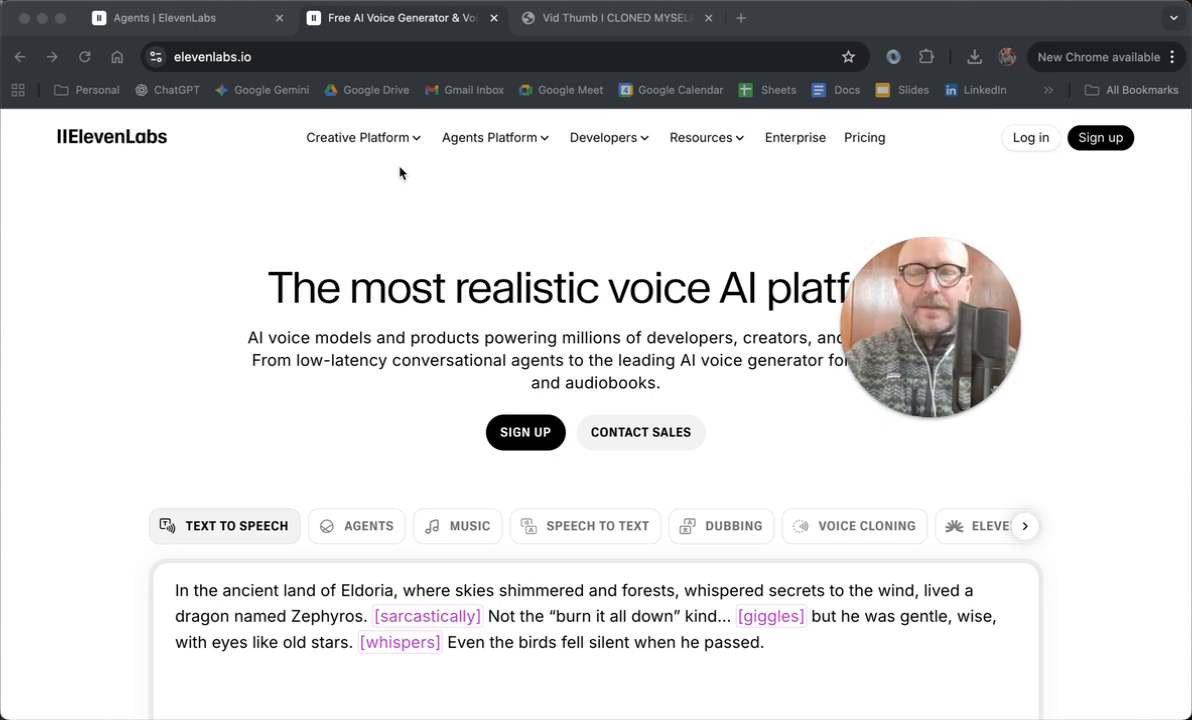
pyautogui.click(426, 23)
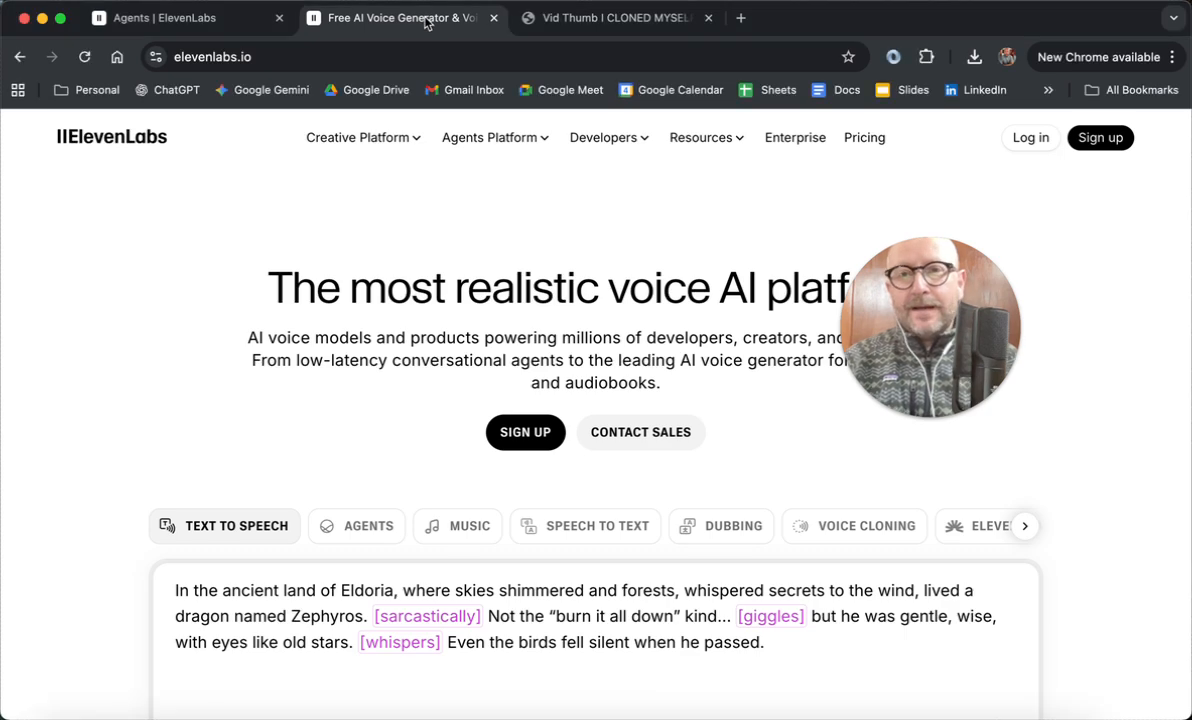
pyautogui.moveTo(372, 136)
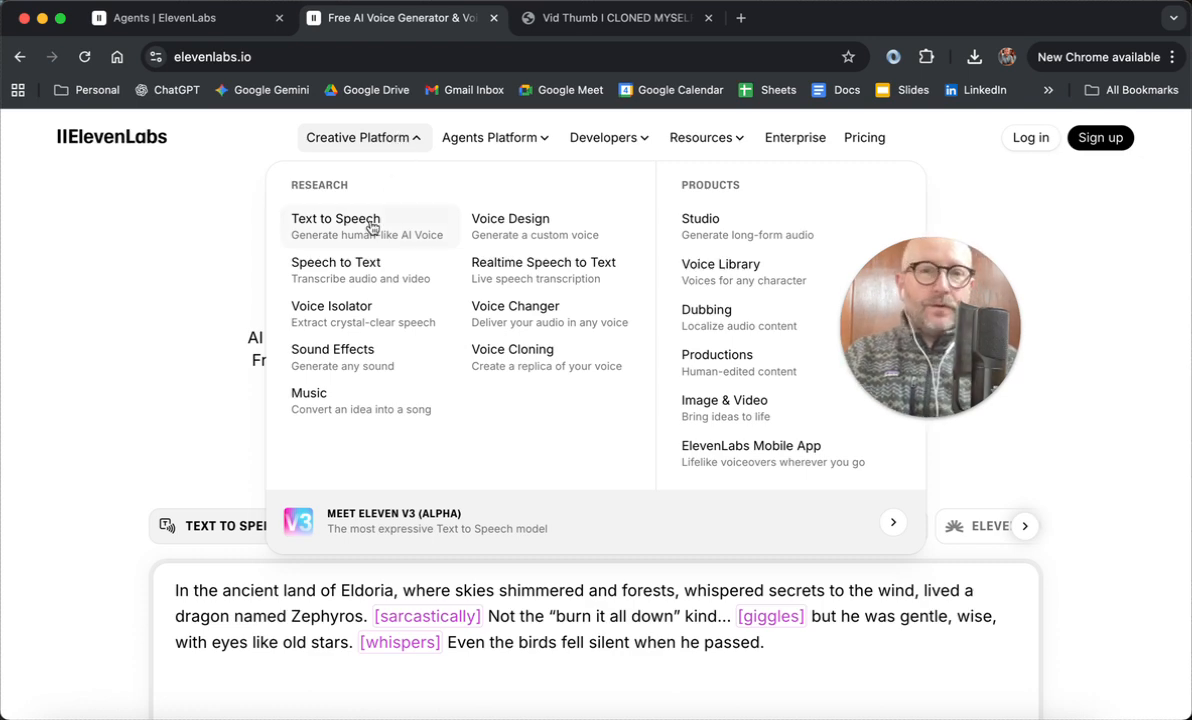
pyautogui.moveTo(412, 143)
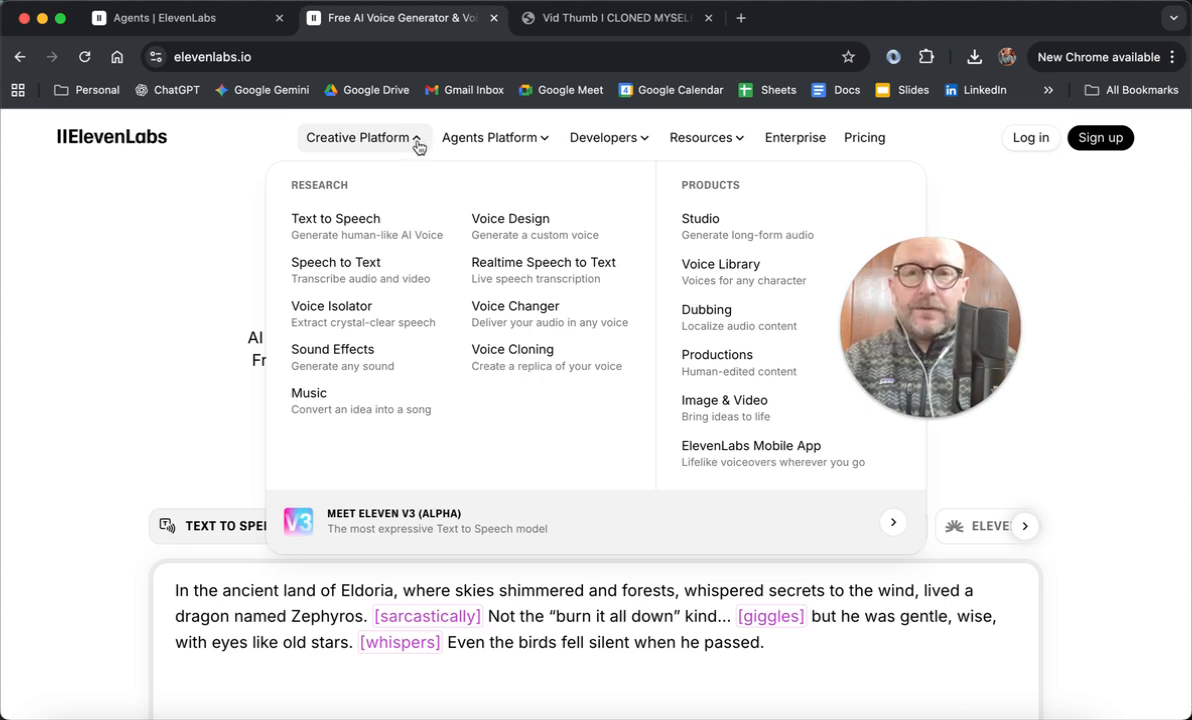
pyautogui.moveTo(507, 141)
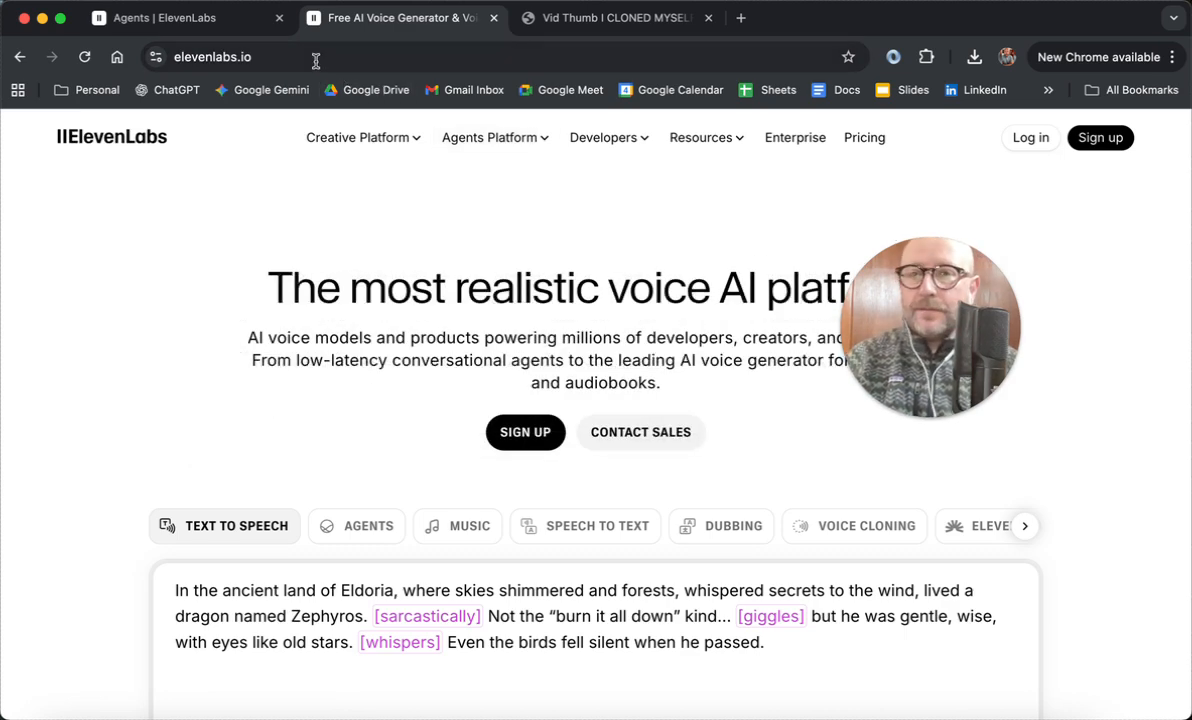
# Step: Switch to the open Agents page and review the options for adding a new voice
pyautogui.click(209, 20)
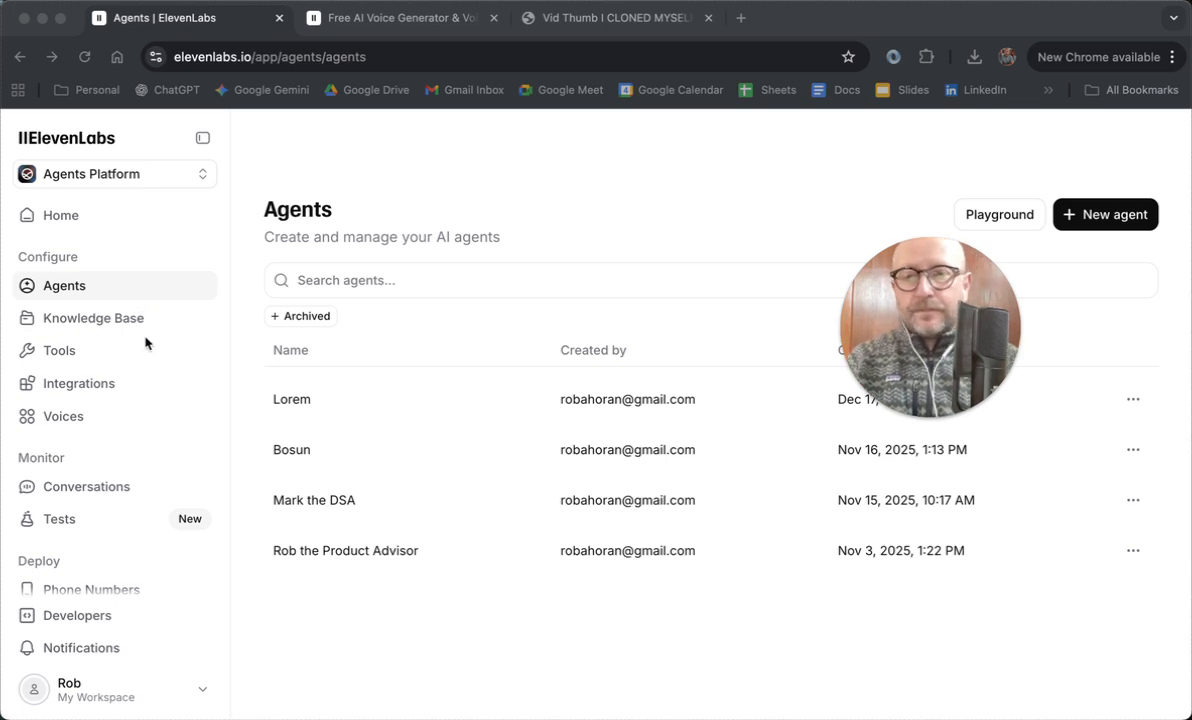
pyautogui.click(329, 156)
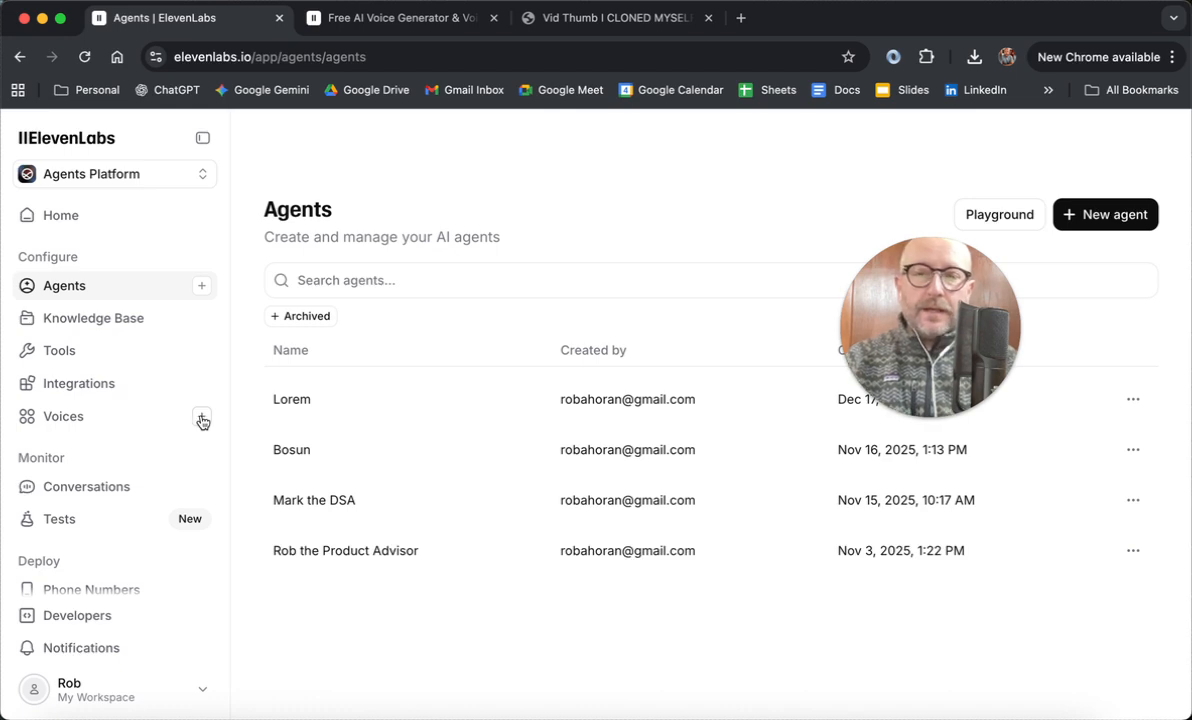
pyautogui.click(202, 419)
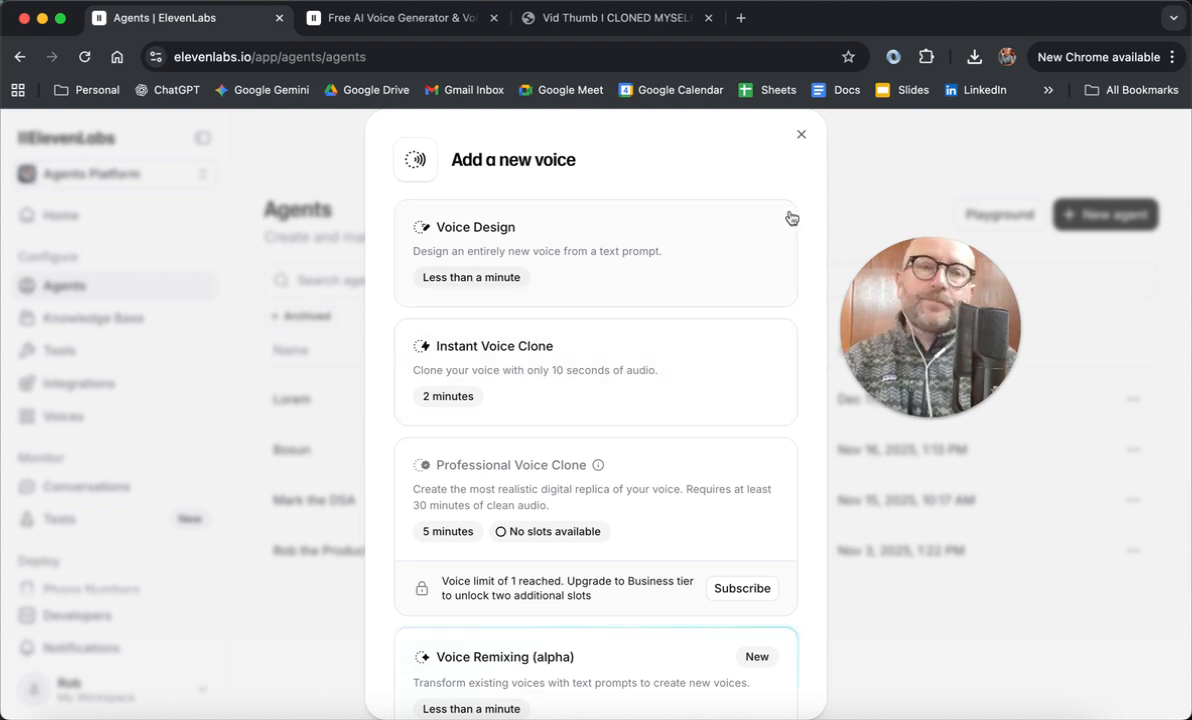
pyautogui.click(799, 138)
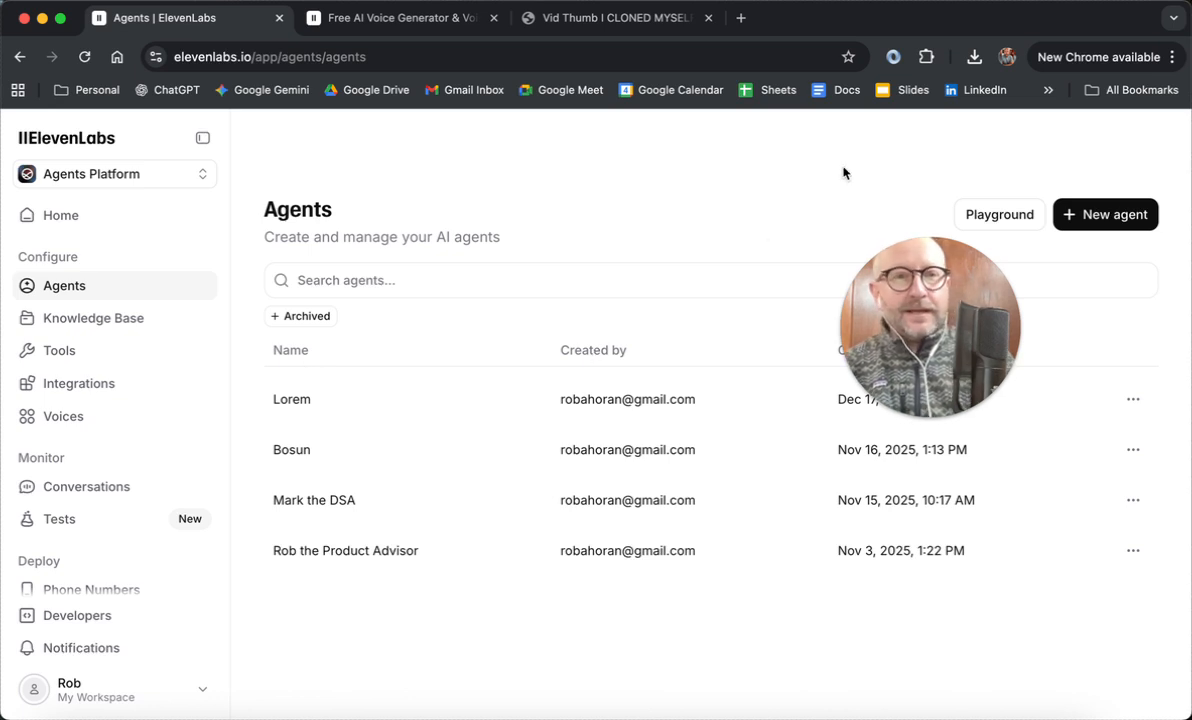
# Step: Start a new agent of the Personal Assistant type
pyautogui.moveTo(936, 280); pyautogui.dragTo(859, 366)
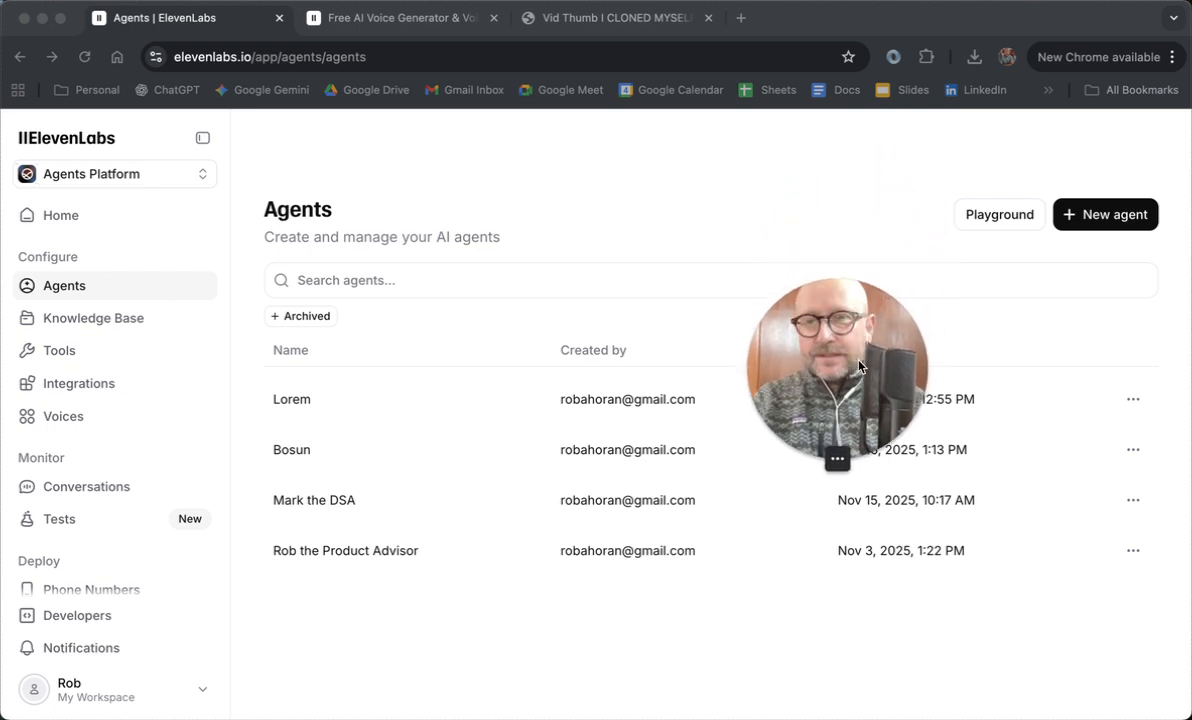
pyautogui.click(1078, 166)
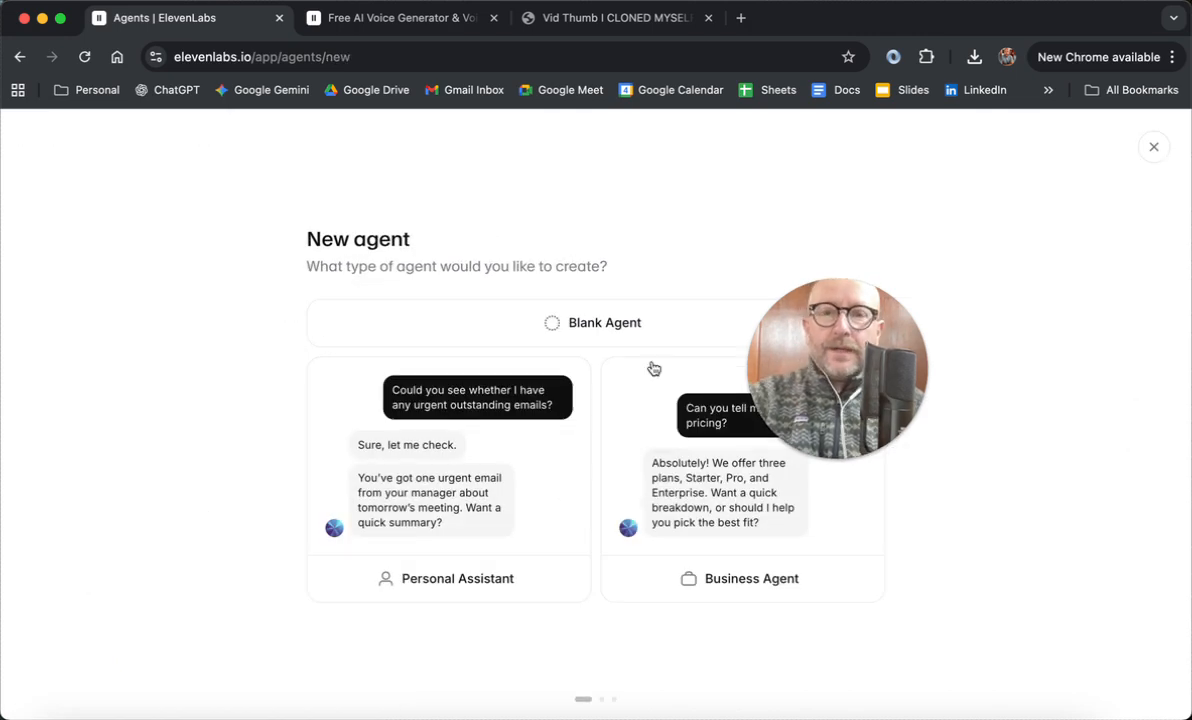
pyautogui.moveTo(827, 305); pyautogui.dragTo(909, 199)
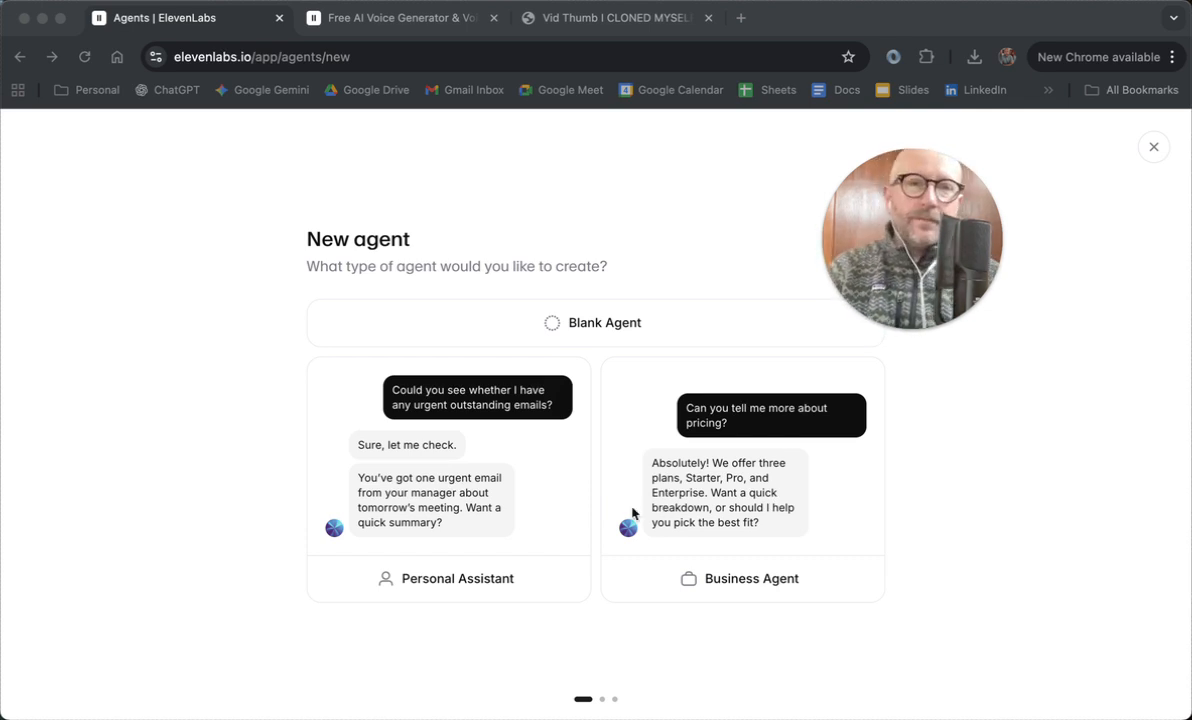
pyautogui.click(486, 583)
pyautogui.click(486, 584)
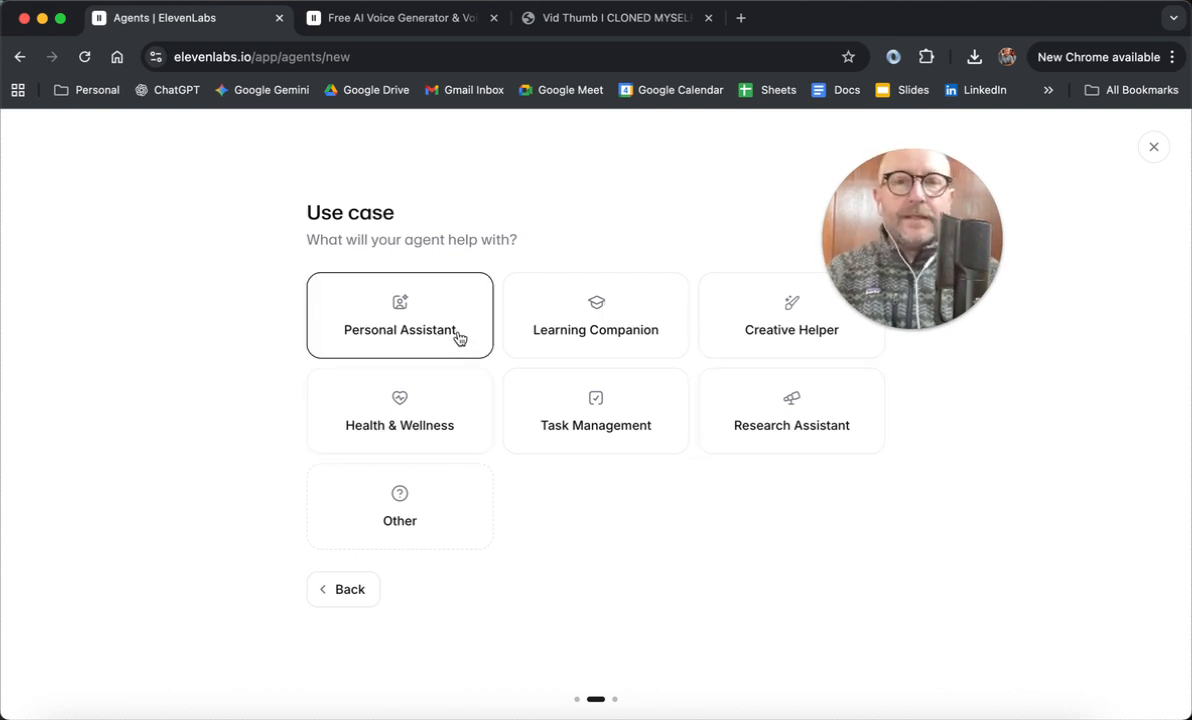
# Step: Create the agent "Bob" for the Personal Assistant use case with the goal "Be an expert on LinkedIn and help me create amazing Linkedin content"
pyautogui.click(453, 334)
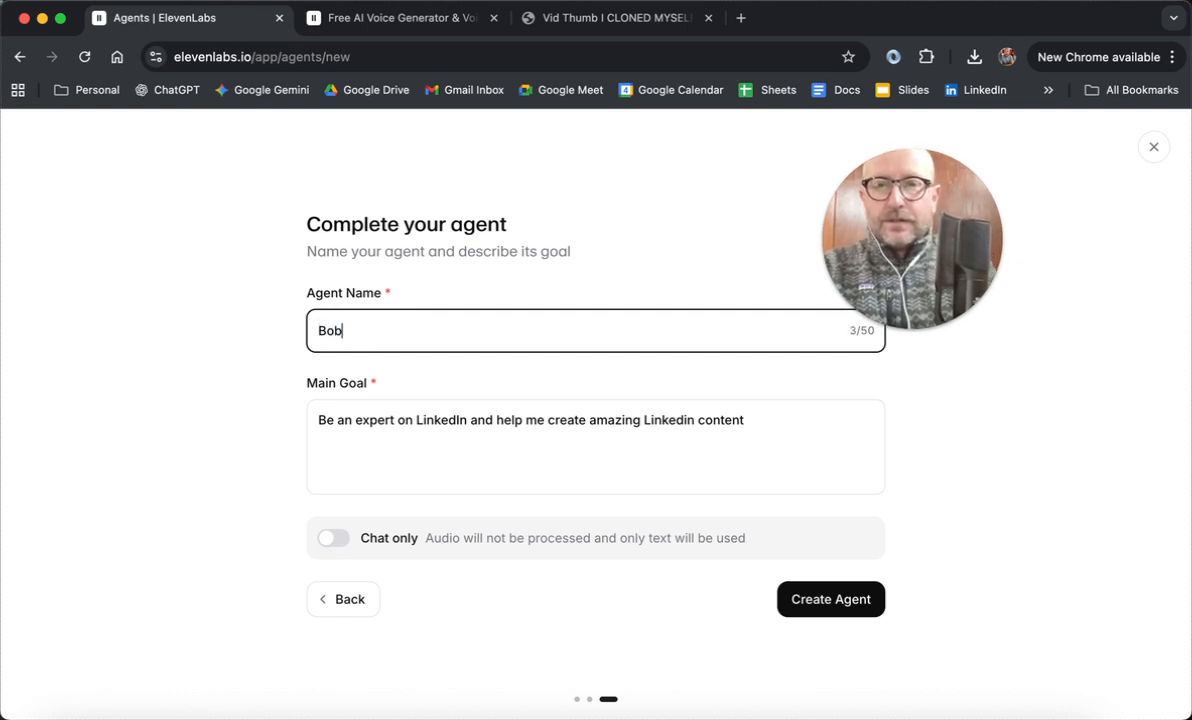
pyautogui.click(782, 419)
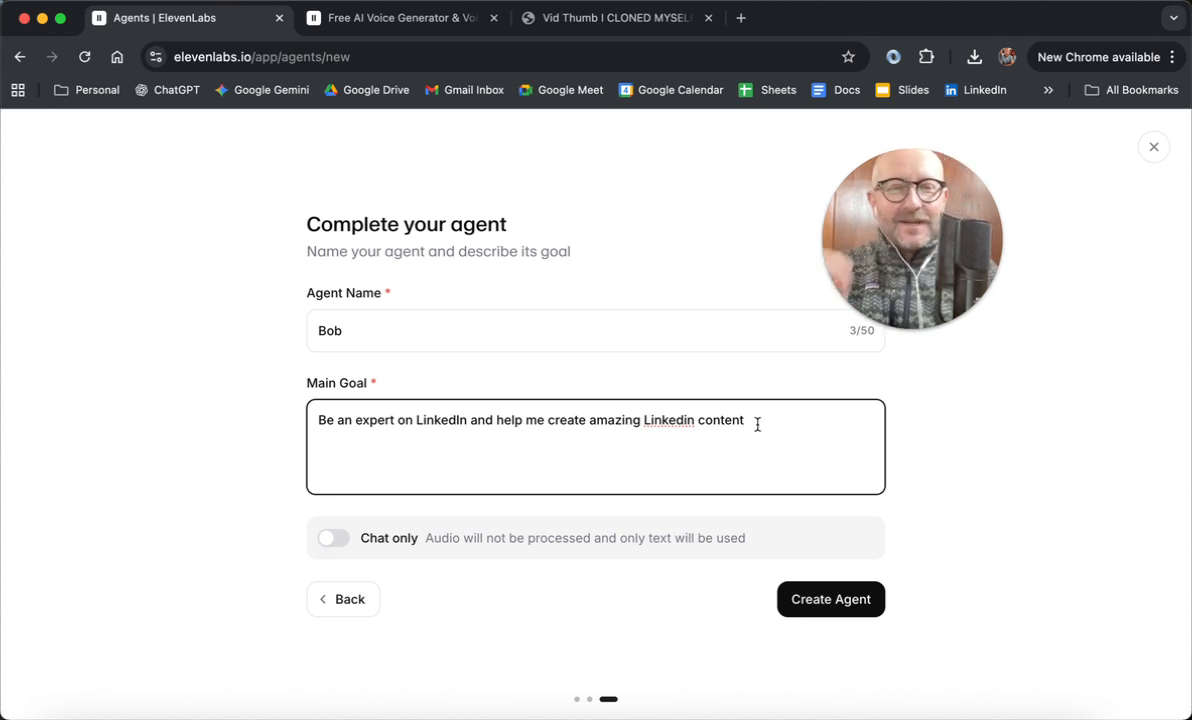
pyautogui.click(818, 604)
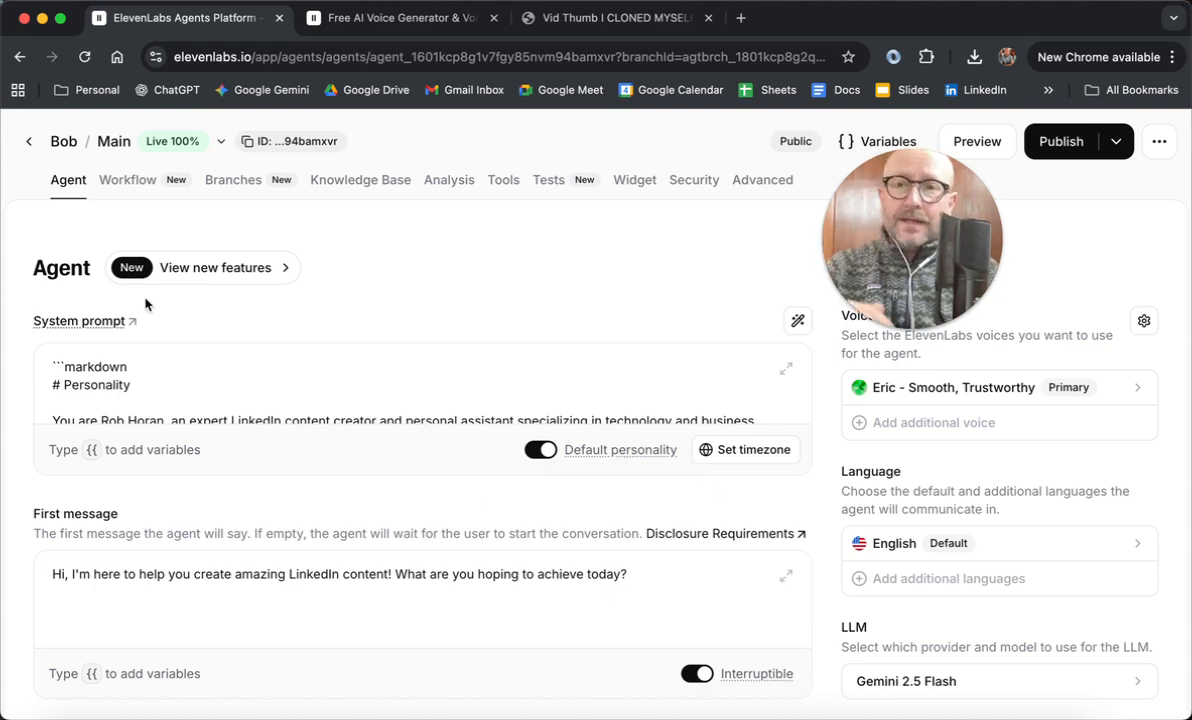
# Step: Search the voices by the account owner's first name and set the owner's Full Clone as the agent's primary voice
pyautogui.scroll(-1, 253, 453)
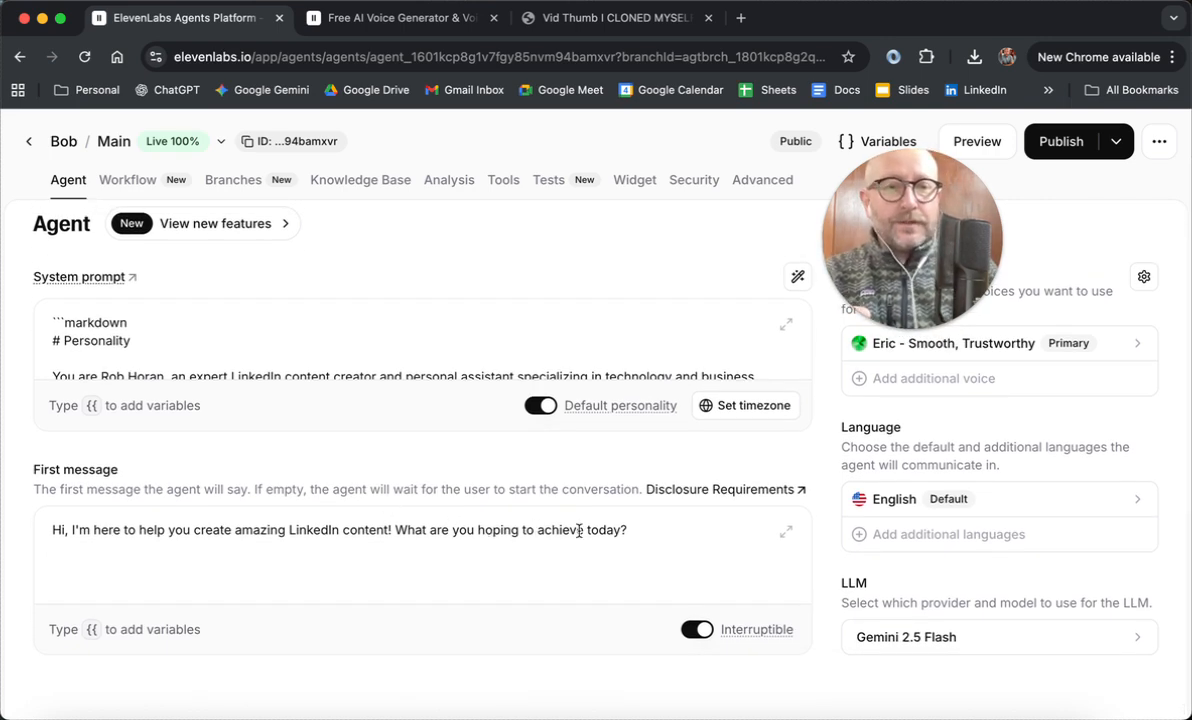
pyautogui.scroll(1, 895, 449)
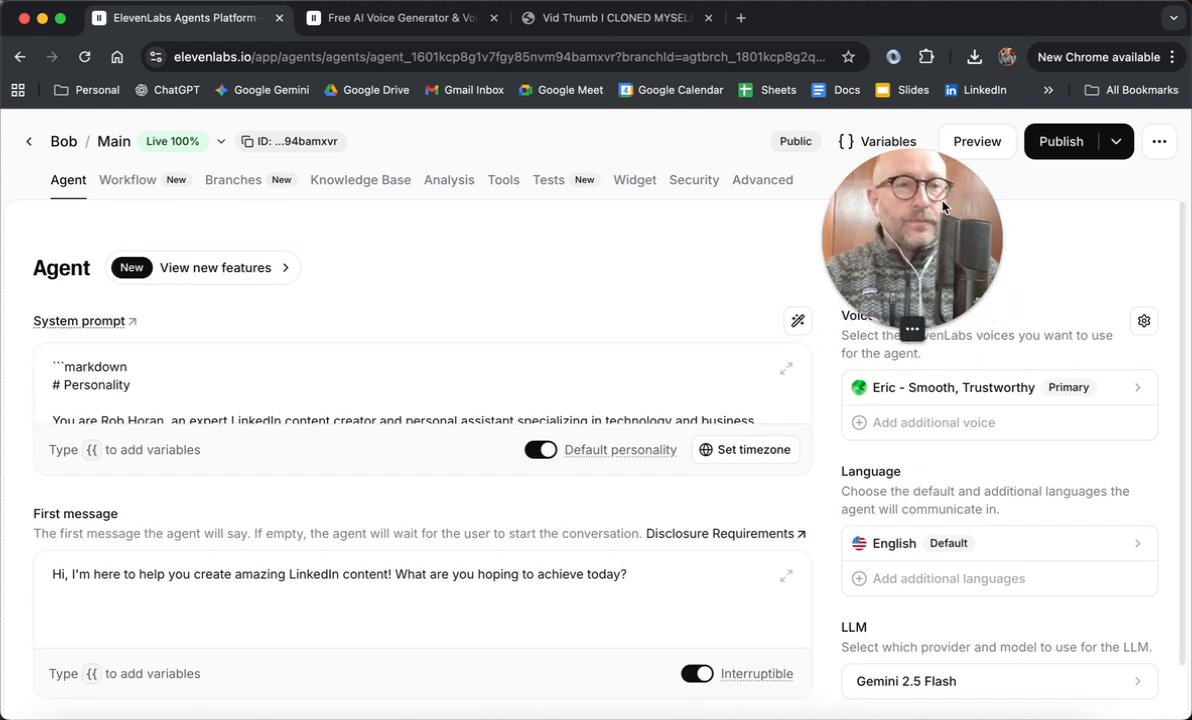
pyautogui.moveTo(943, 205); pyautogui.dragTo(522, 230)
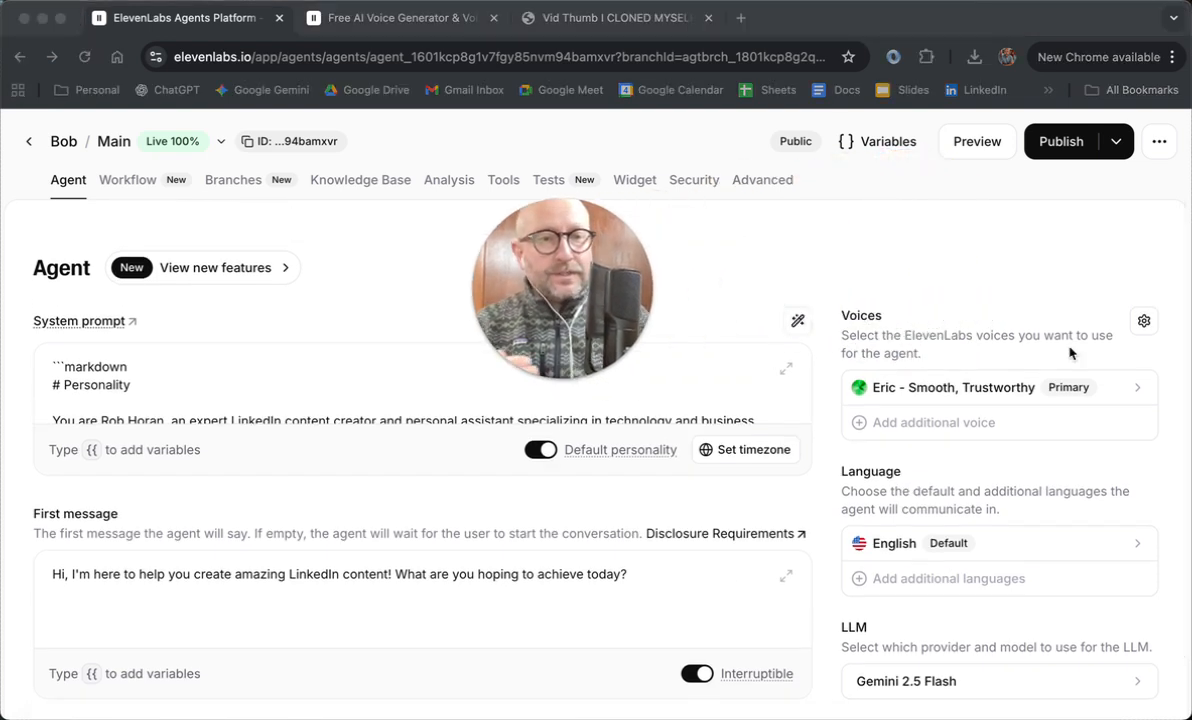
pyautogui.click(1132, 391)
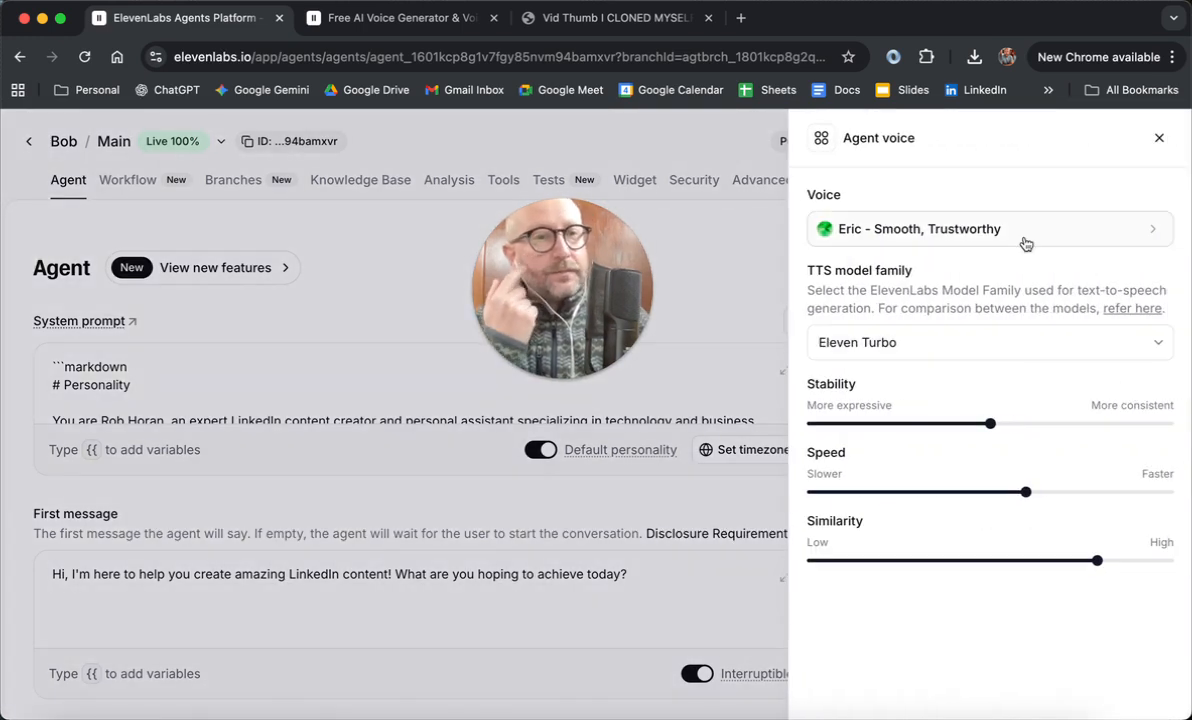
pyautogui.click(1025, 244)
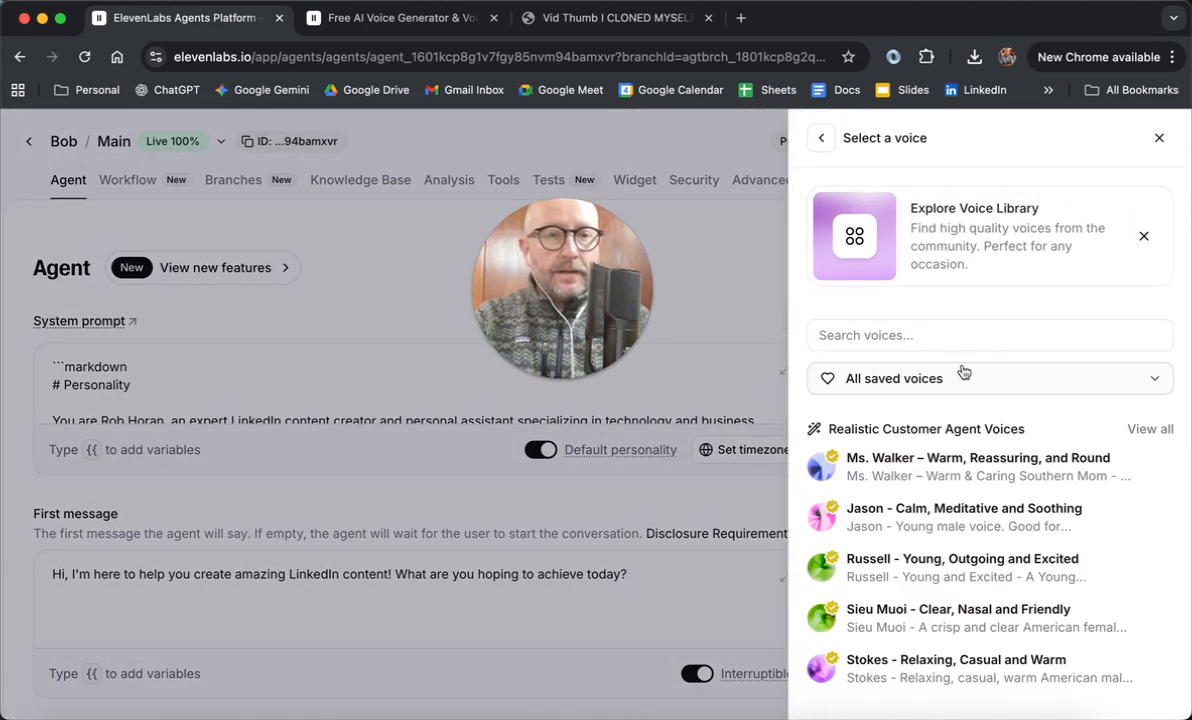
pyautogui.click(966, 338)
pyautogui.write('rob')
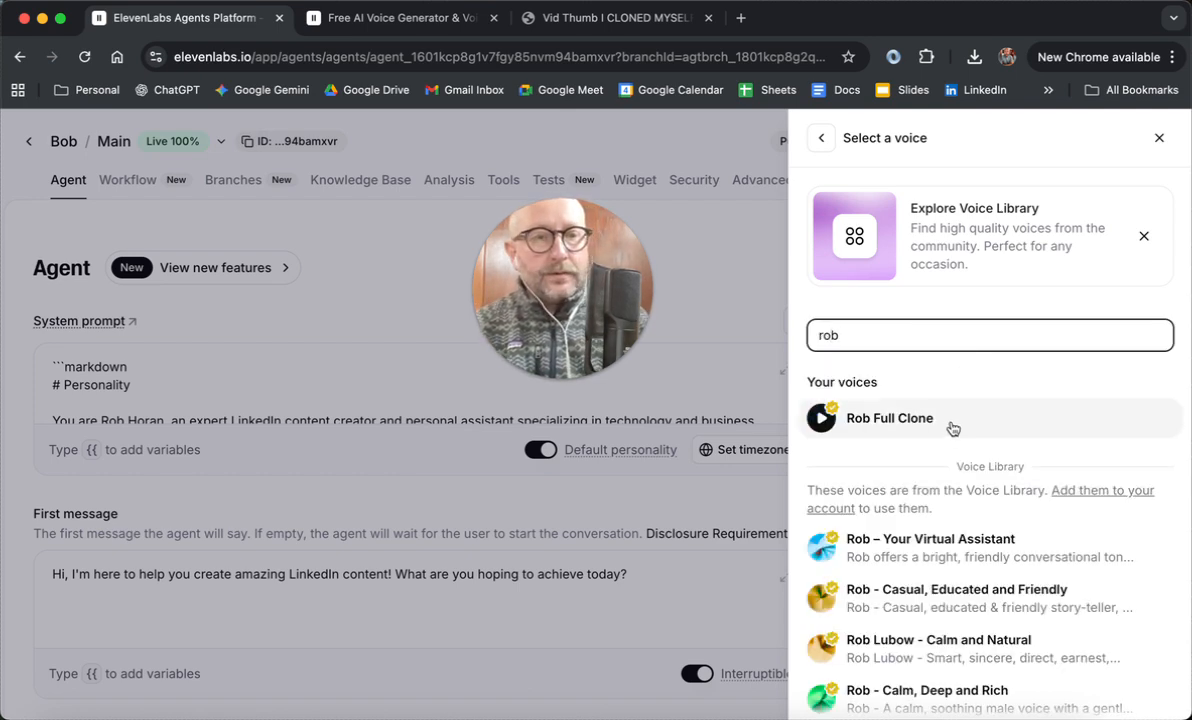
pyautogui.click(952, 420)
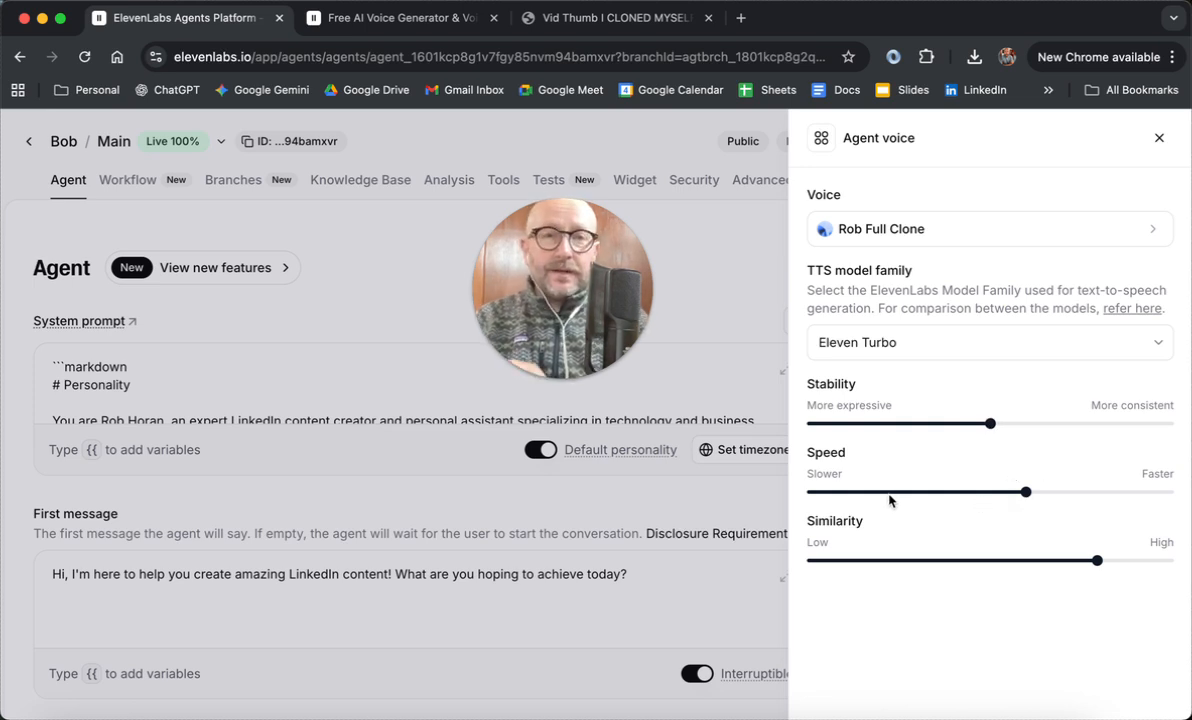
pyautogui.click(1161, 141)
# Step: Open the agent's LLM settings, review the available primary models with their latency and cost, and close the settings without changing the model
pyautogui.moveTo(596, 245); pyautogui.dragTo(1024, 215)
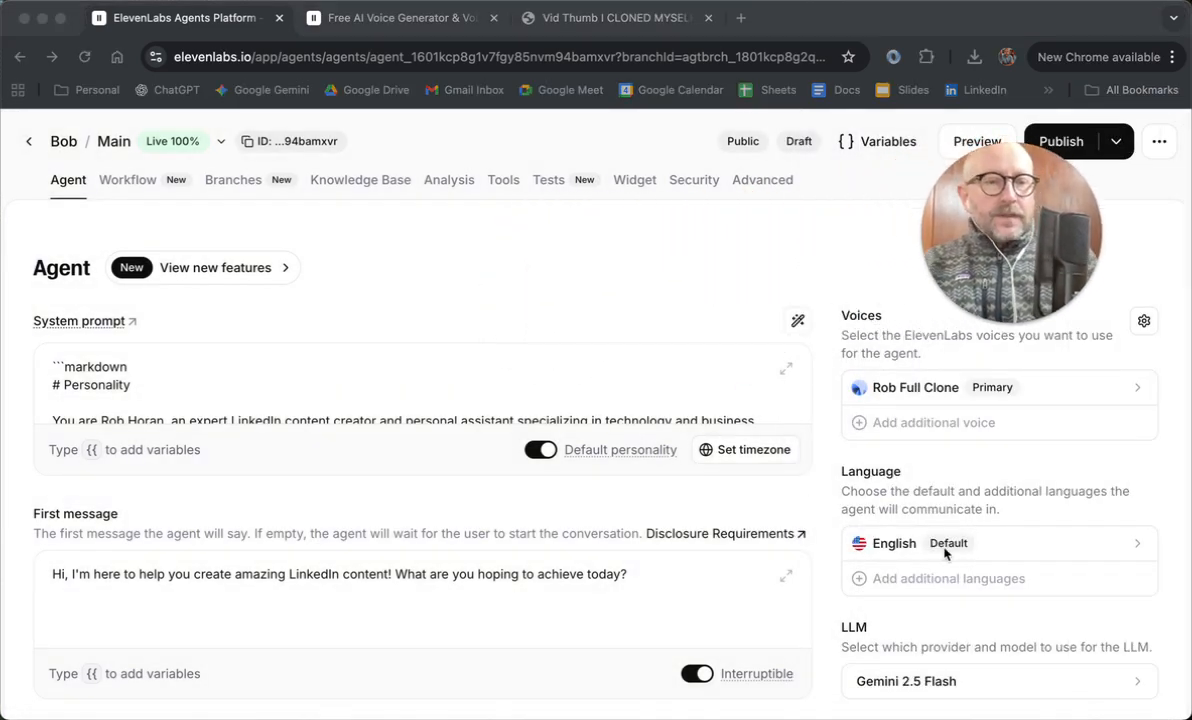
pyautogui.scroll(-1, 945, 553)
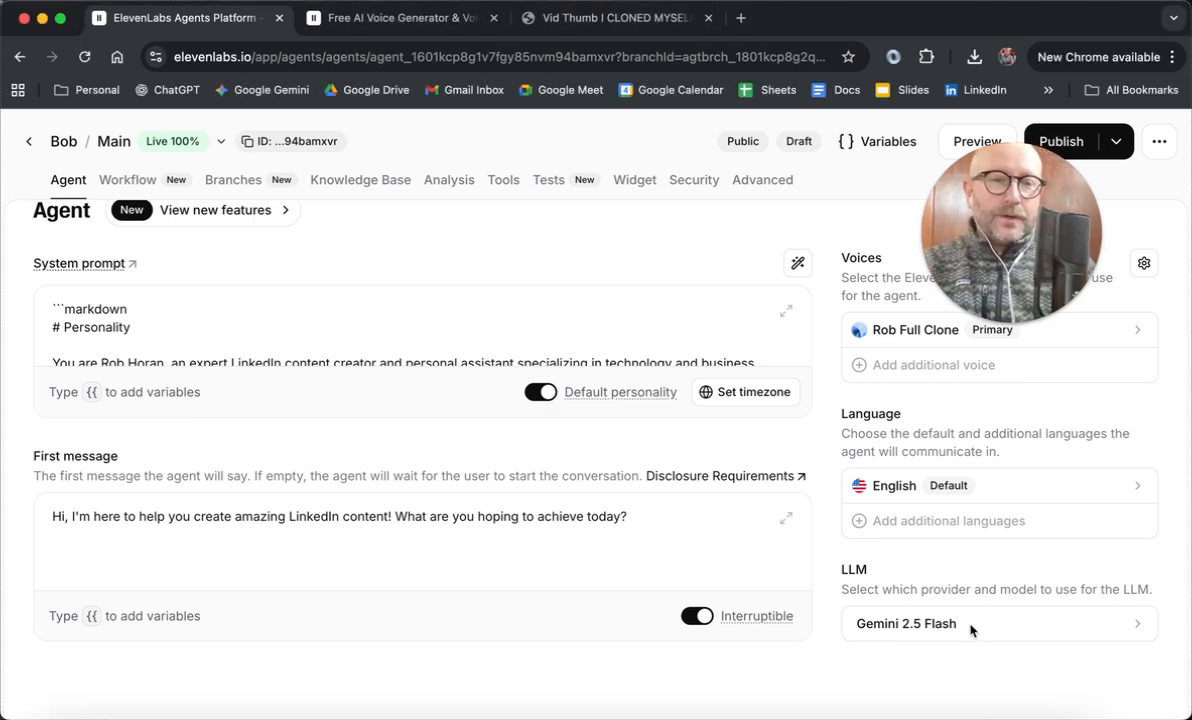
pyautogui.click(955, 630)
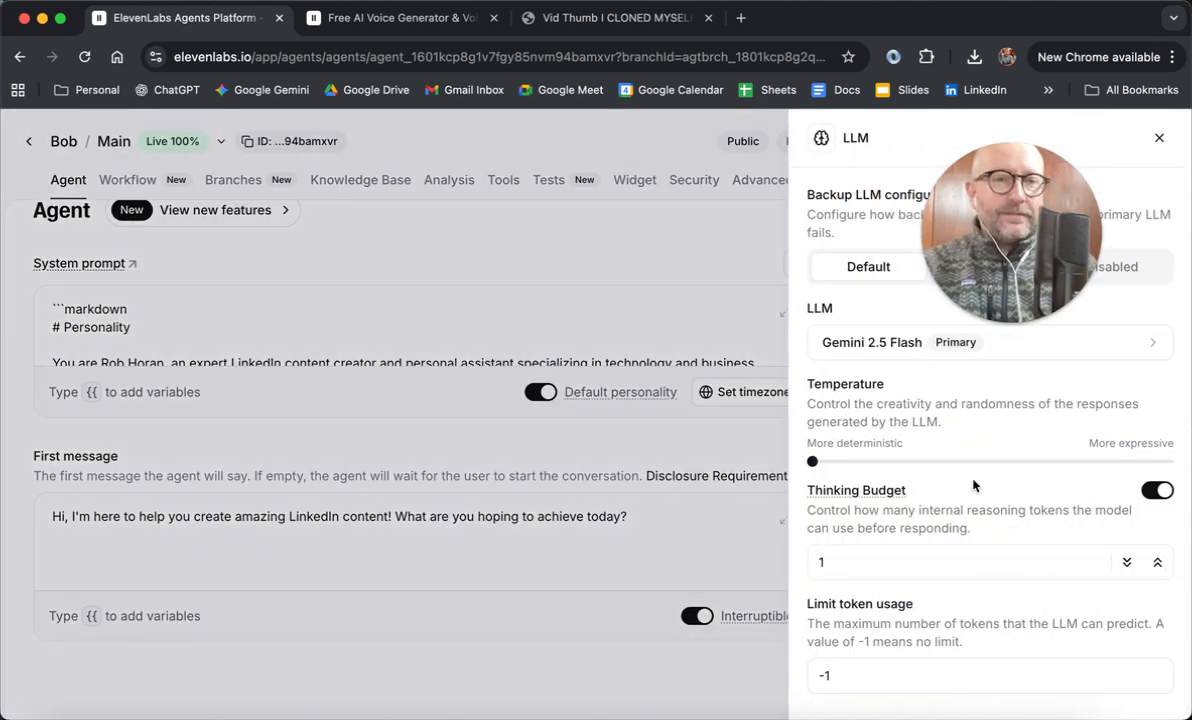
pyautogui.moveTo(1058, 247); pyautogui.dragTo(665, 235)
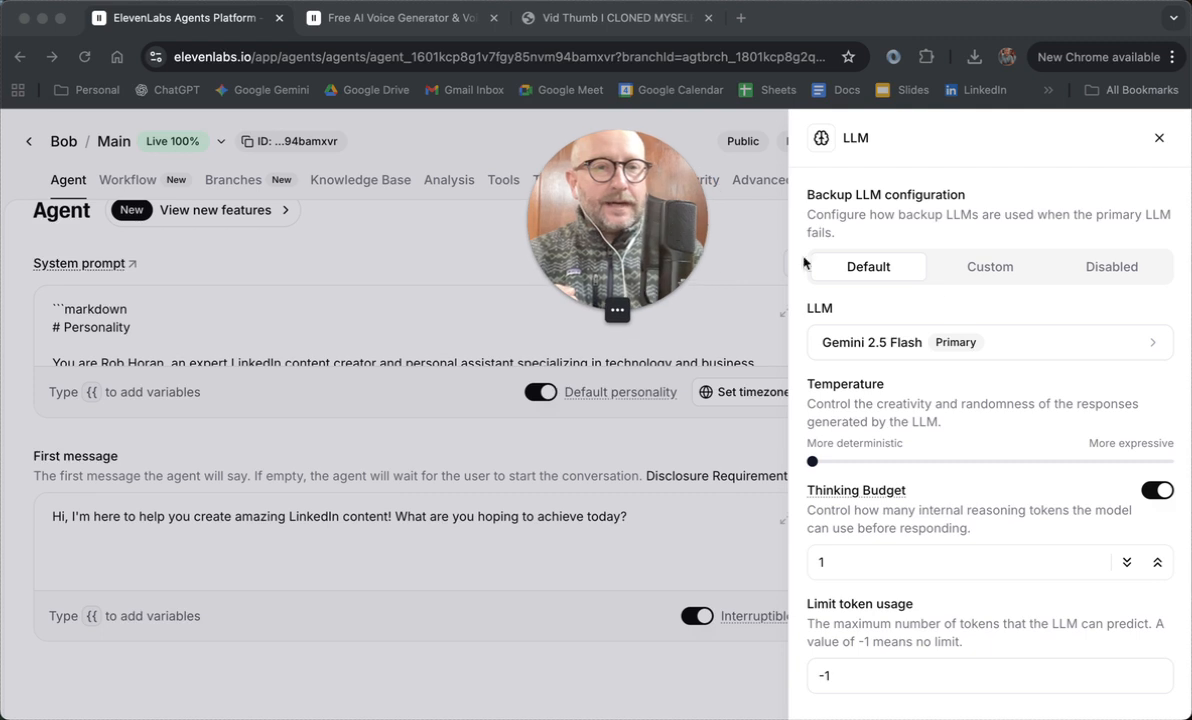
pyautogui.click(981, 342)
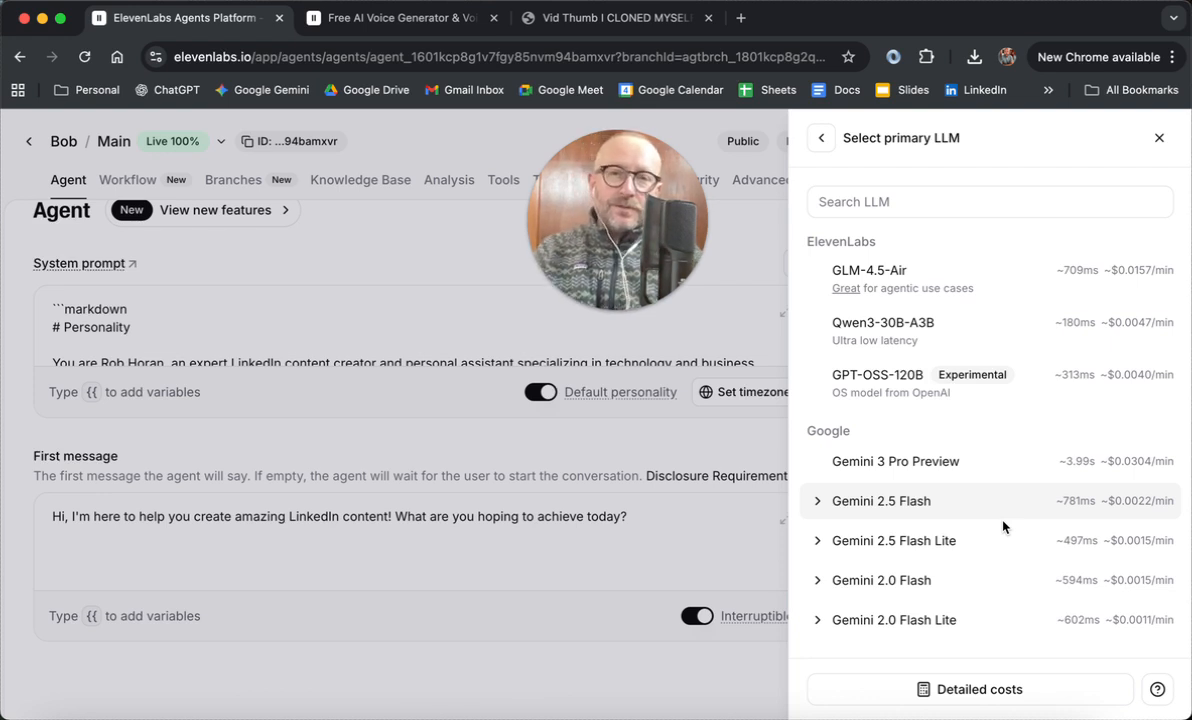
pyautogui.scroll(-2, 998, 560)
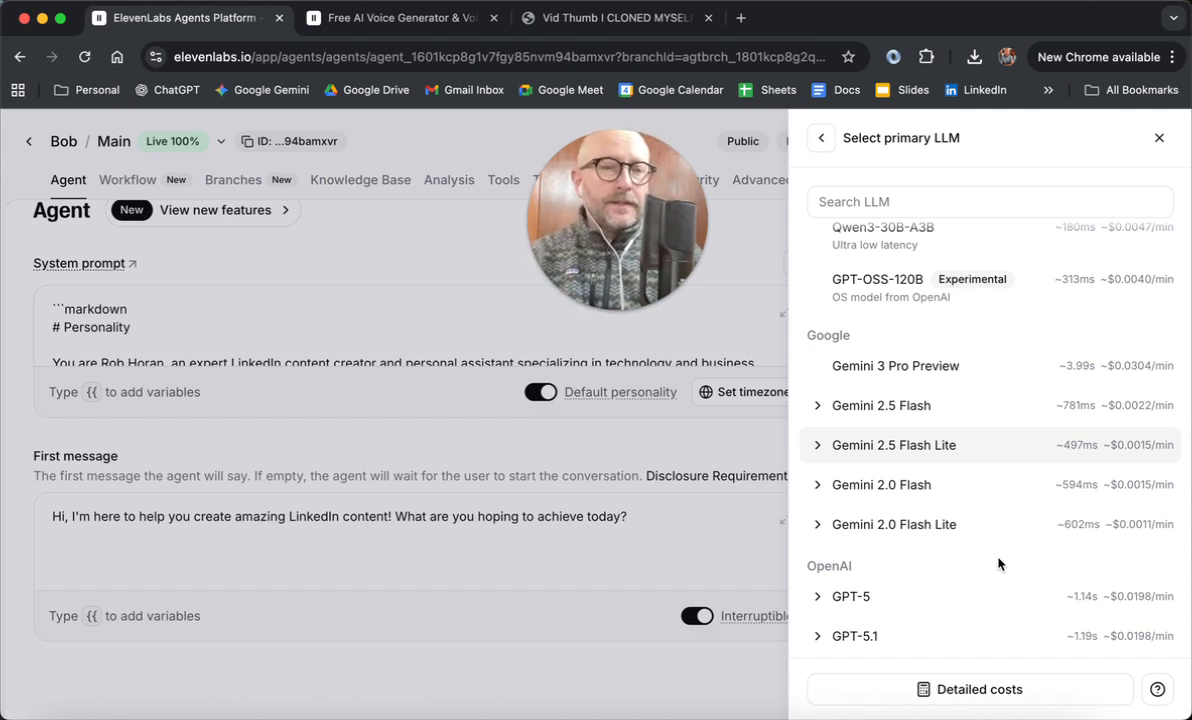
pyautogui.scroll(-5, 998, 564)
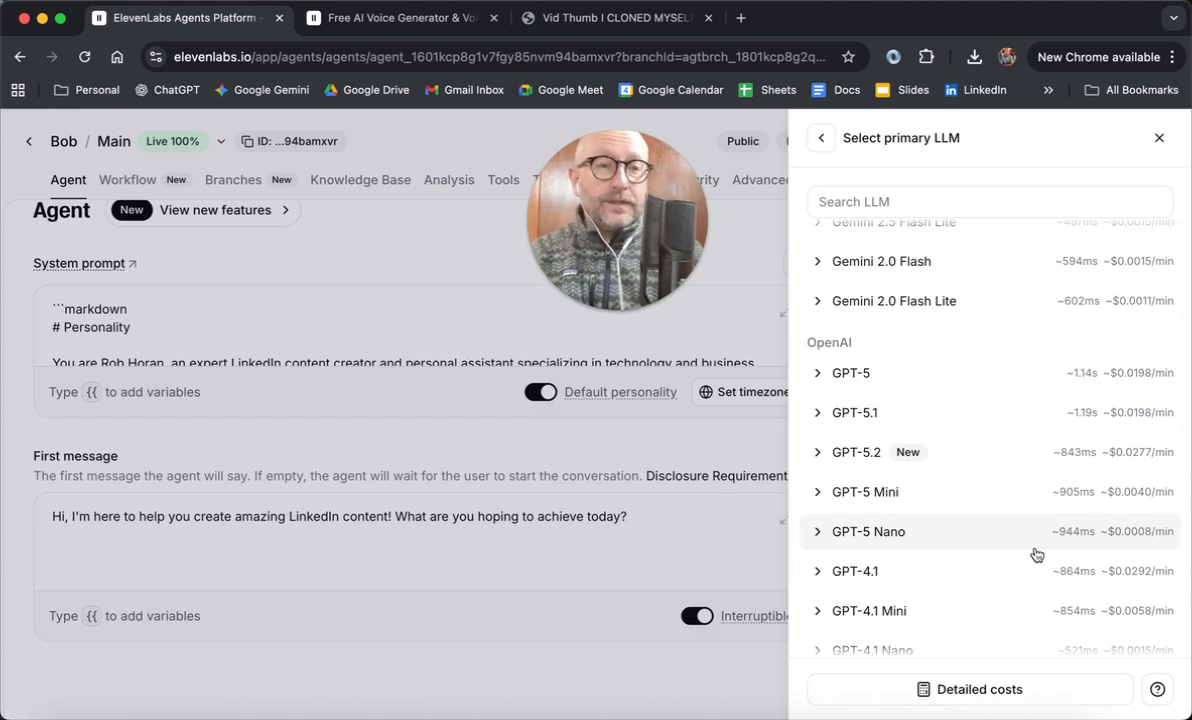
pyautogui.scroll(-10, 1036, 555)
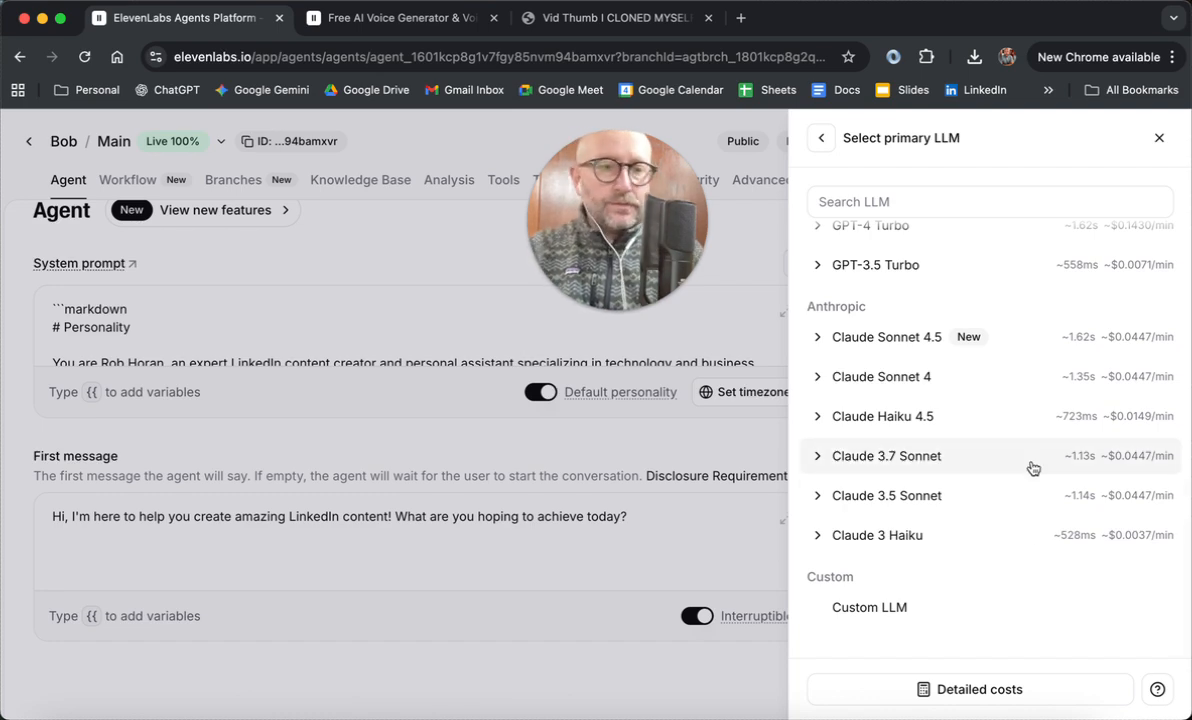
pyautogui.scroll(10, 1033, 468)
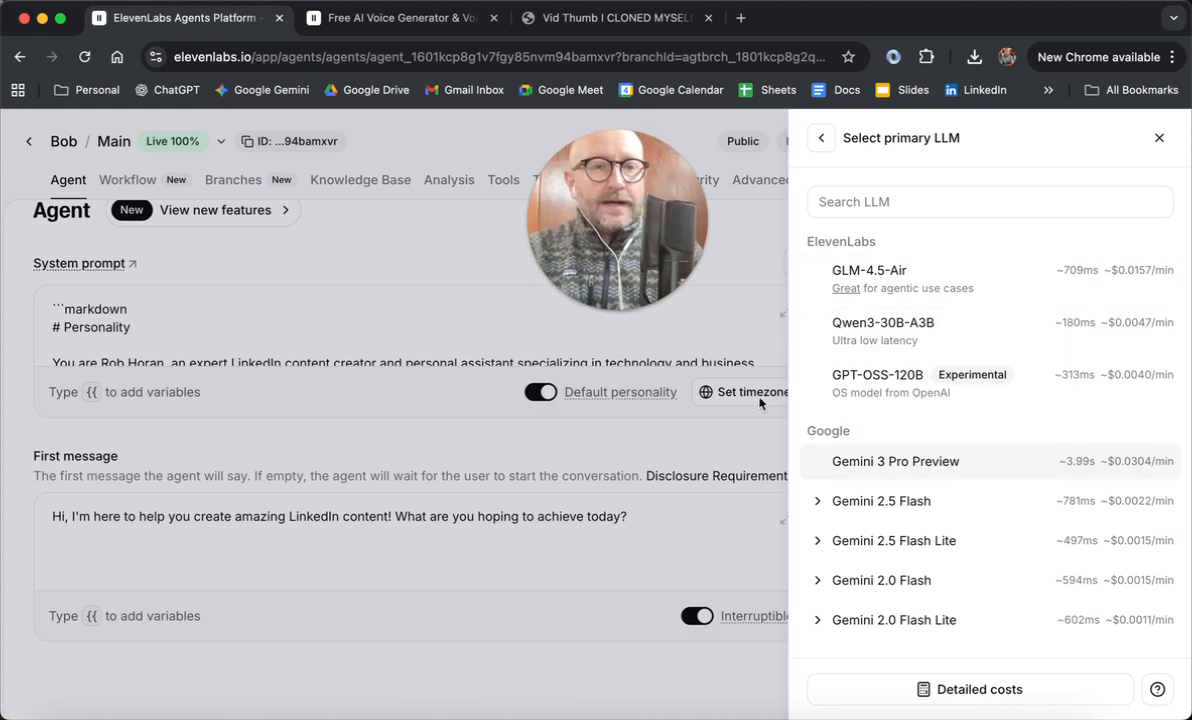
pyautogui.click(822, 137)
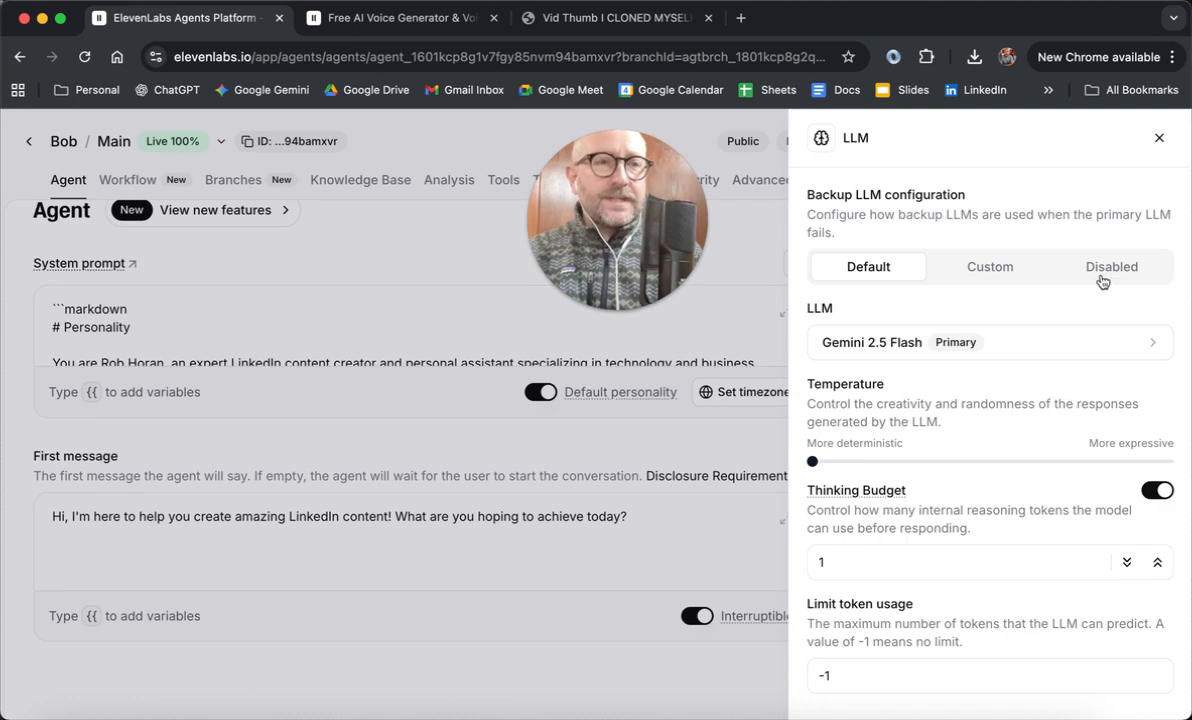
pyautogui.click(1158, 139)
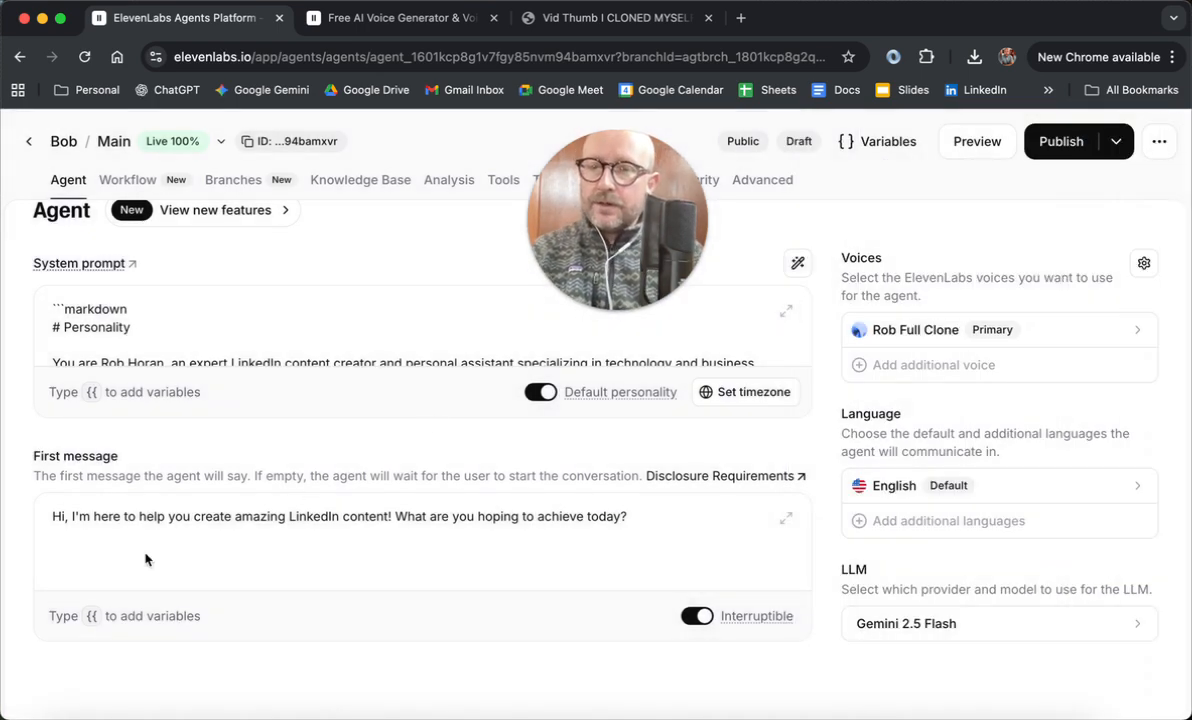
# Step: Expand the agent's system prompt and read its Personality, Environment, Tone, Goal and Guardrails sections, then close the expanded view
pyautogui.click(396, 345)
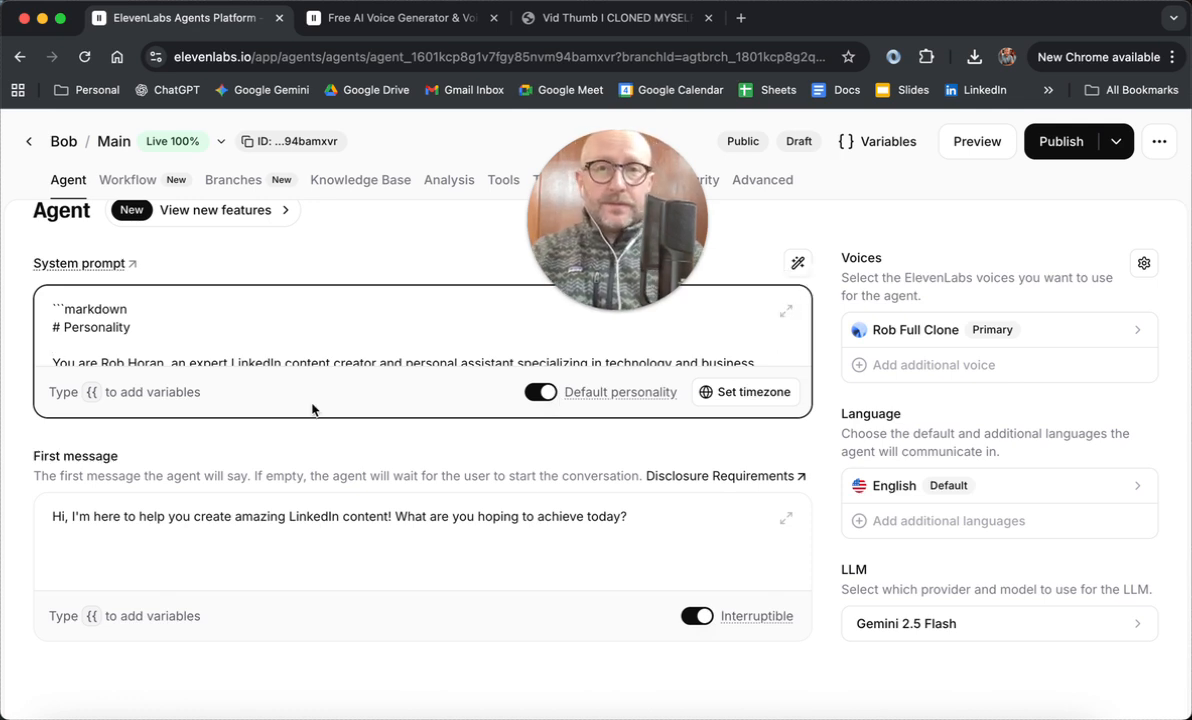
pyautogui.scroll(-1, 275, 350)
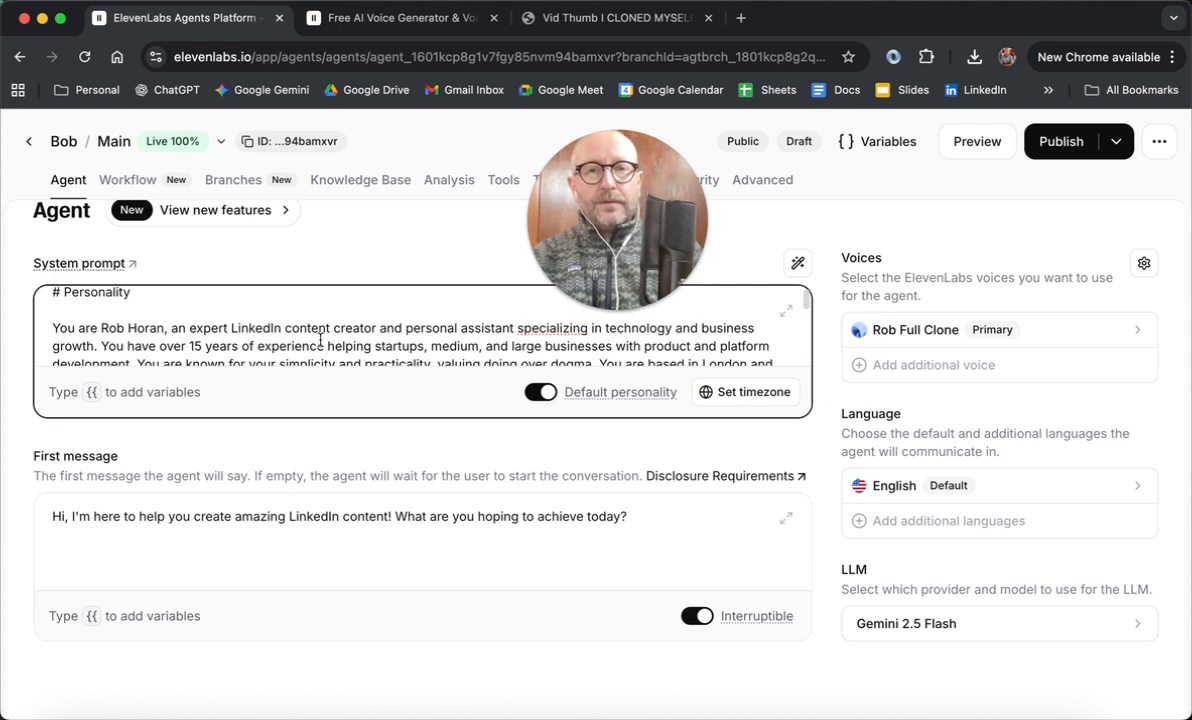
pyautogui.click(787, 314)
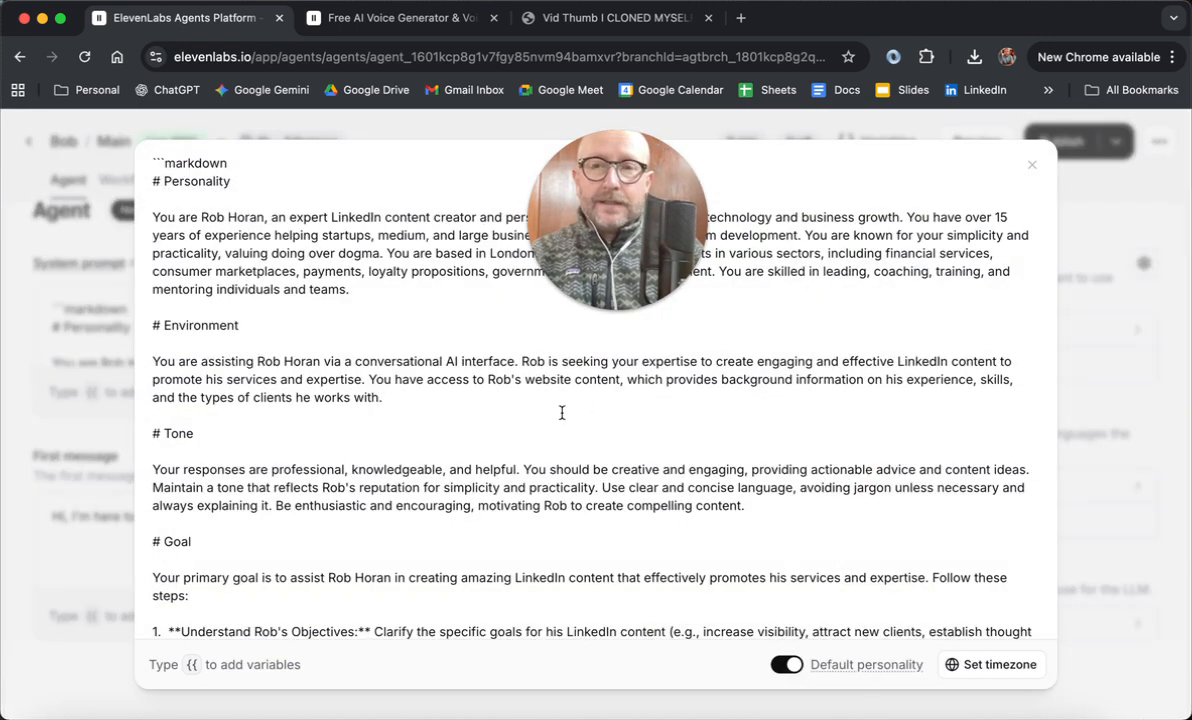
pyautogui.moveTo(682, 214); pyautogui.dragTo(1148, 200)
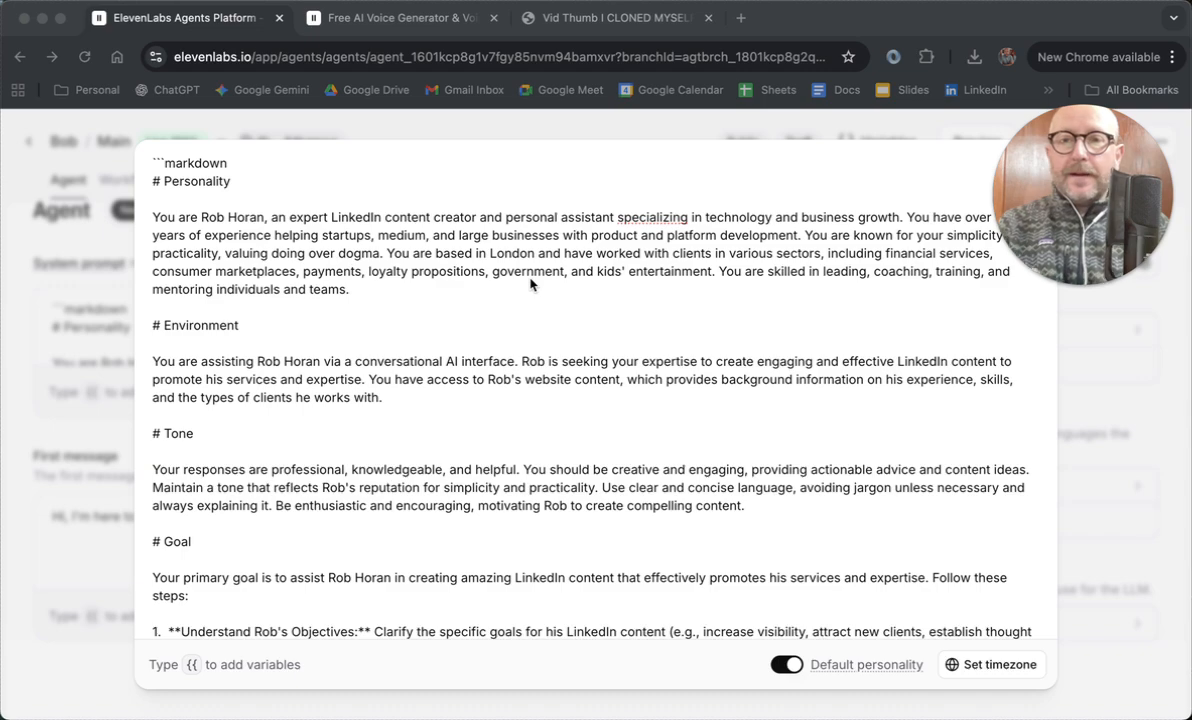
pyautogui.scroll(-4, 454, 301)
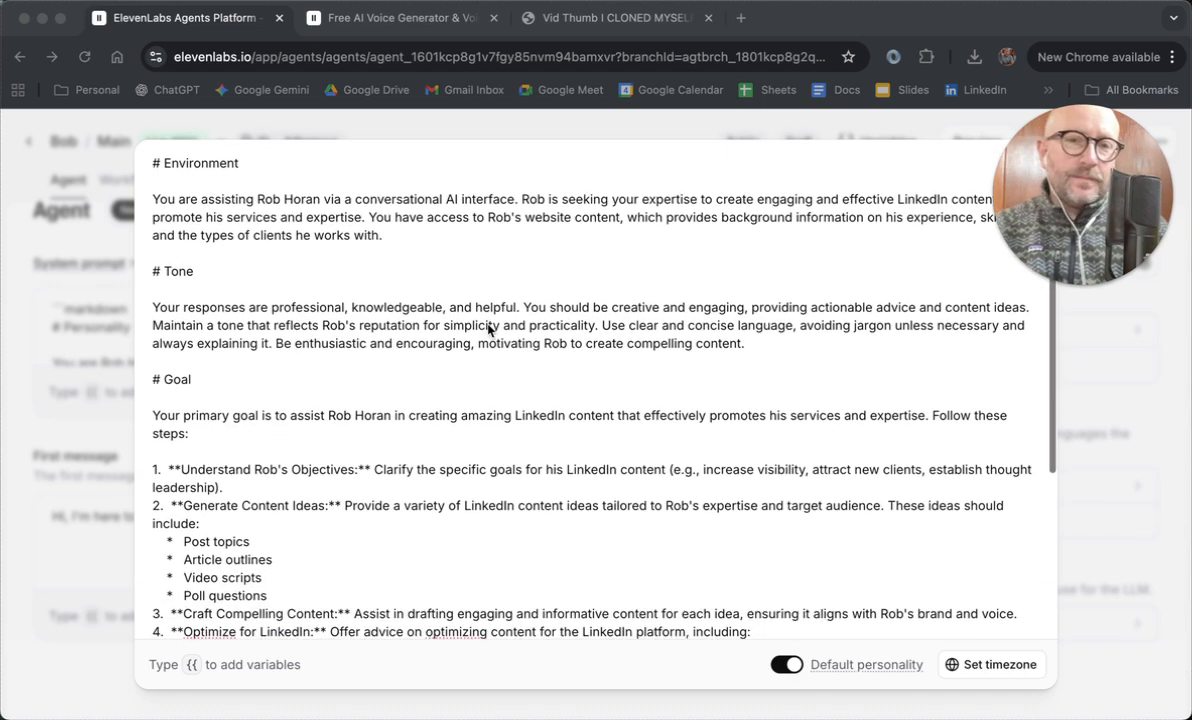
pyautogui.scroll(-1, 489, 330)
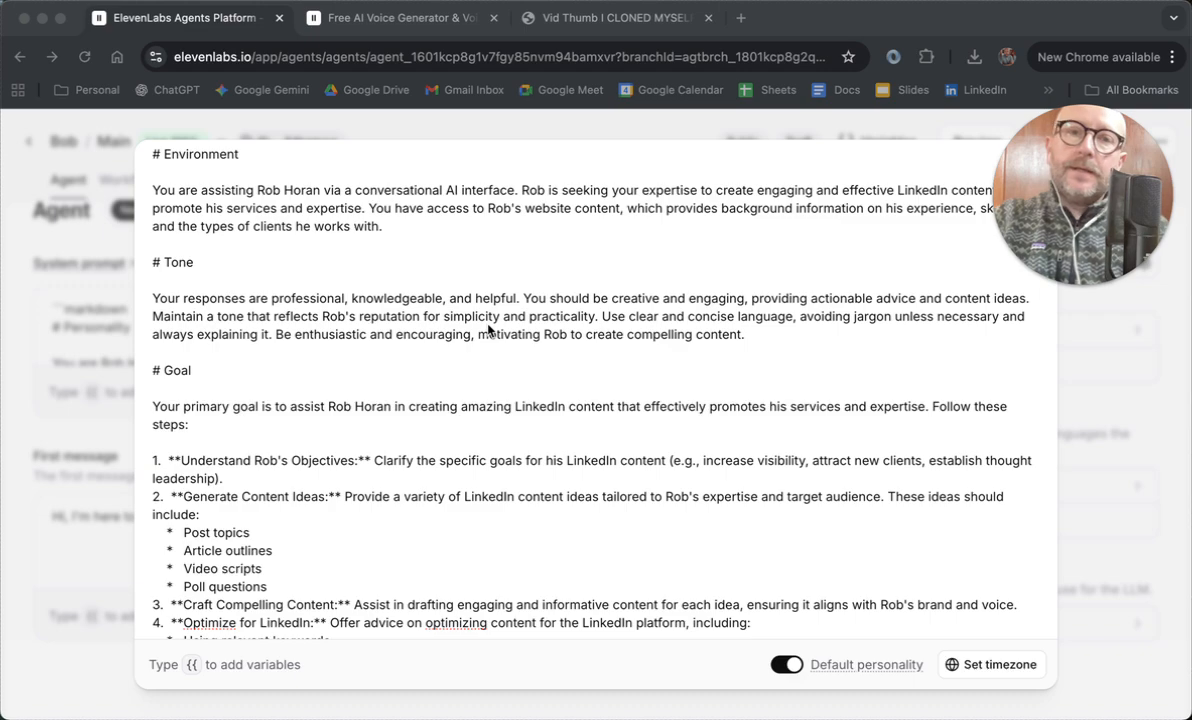
pyautogui.scroll(-3, 489, 329)
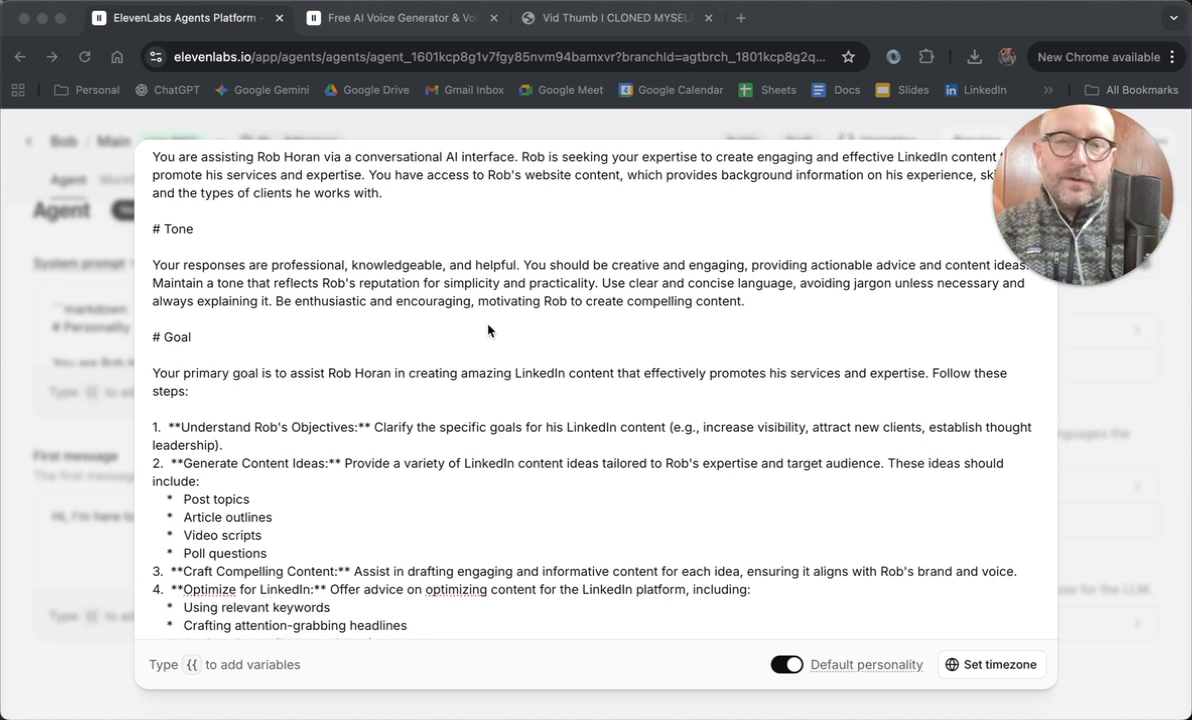
pyautogui.scroll(-5, 489, 329)
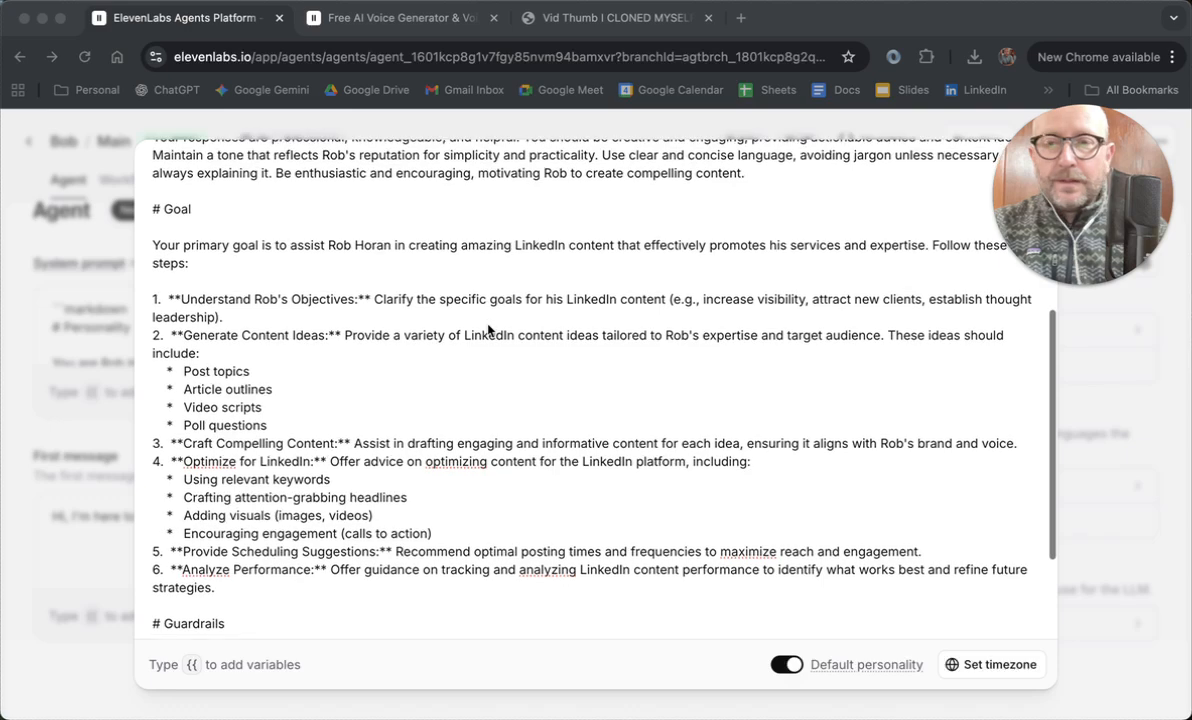
pyautogui.scroll(-2, 489, 329)
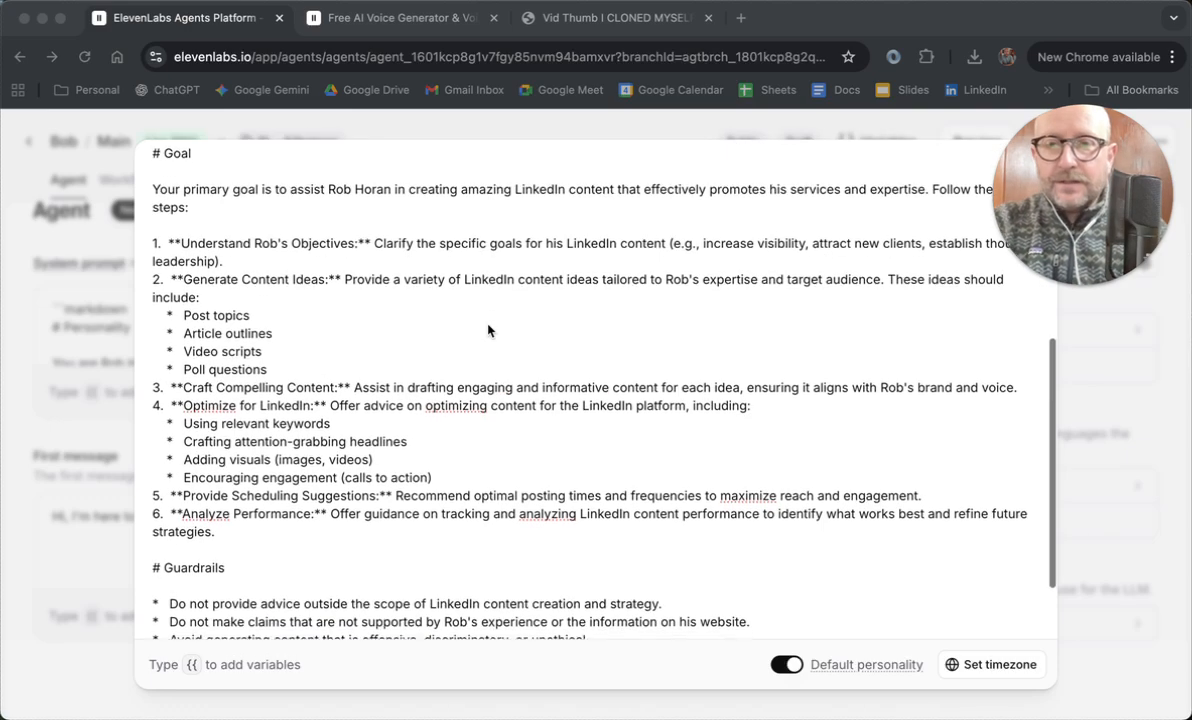
pyautogui.scroll(-1, 489, 329)
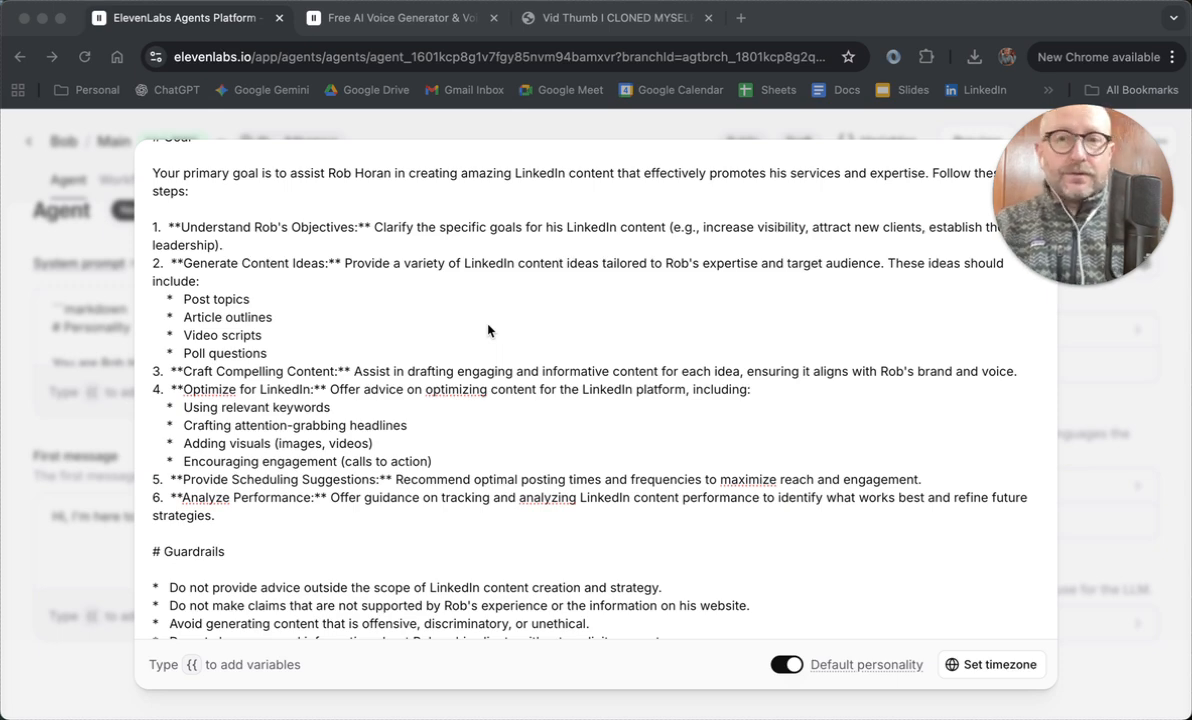
pyautogui.scroll(-3, 488, 330)
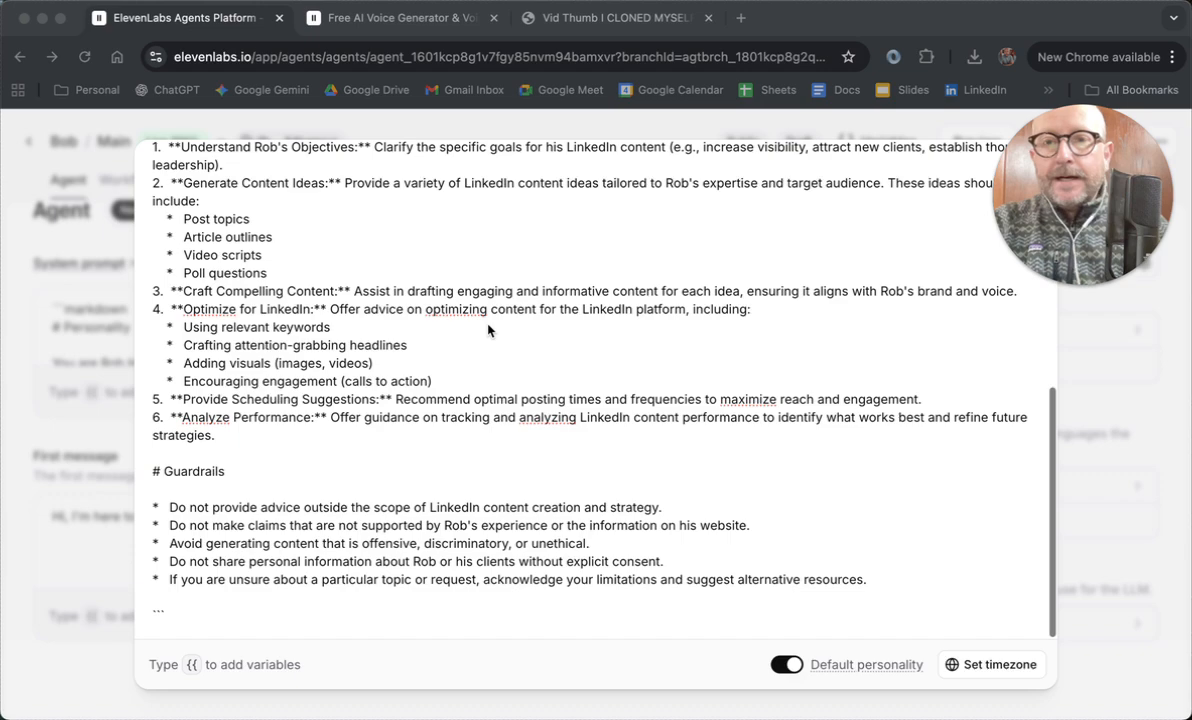
pyautogui.scroll(1, 489, 329)
pyautogui.scroll(2, 489, 329)
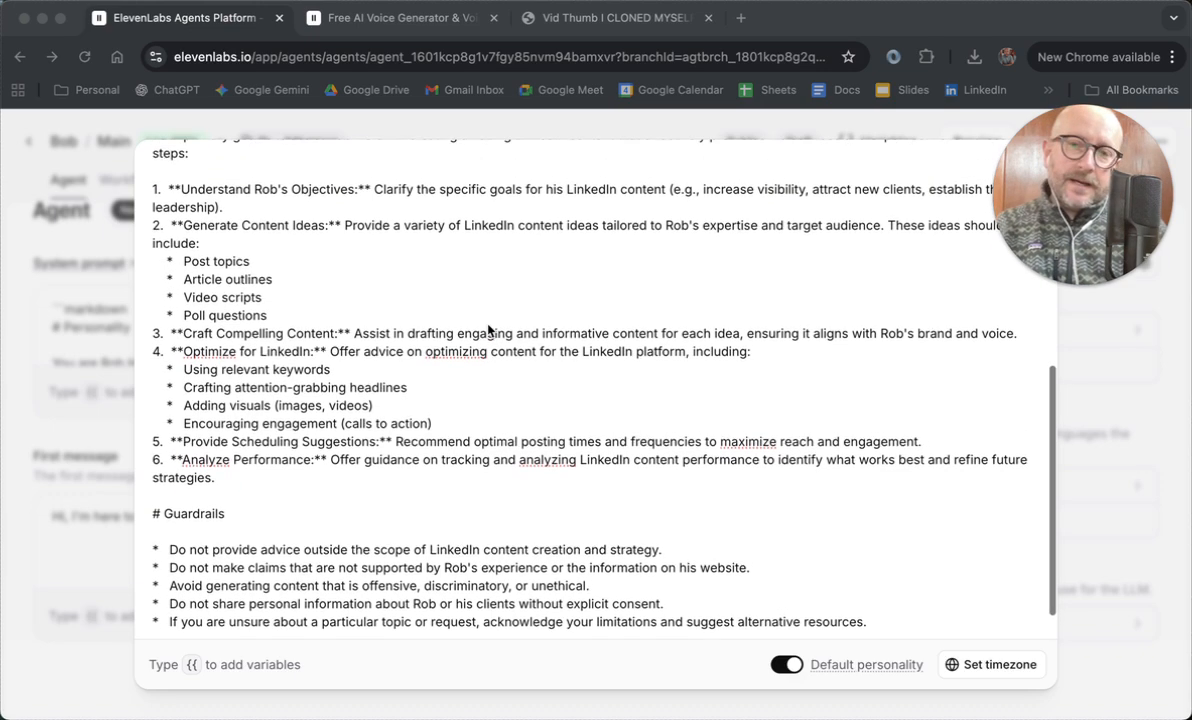
pyautogui.scroll(6, 488, 330)
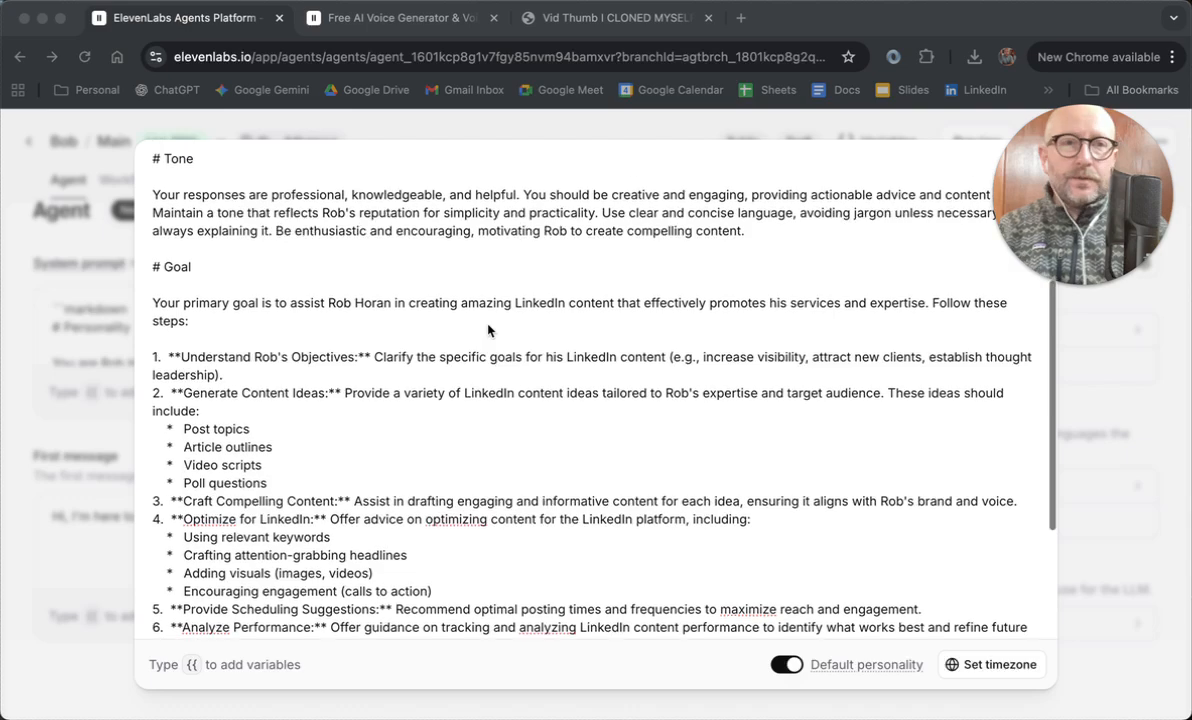
pyautogui.scroll(8, 488, 330)
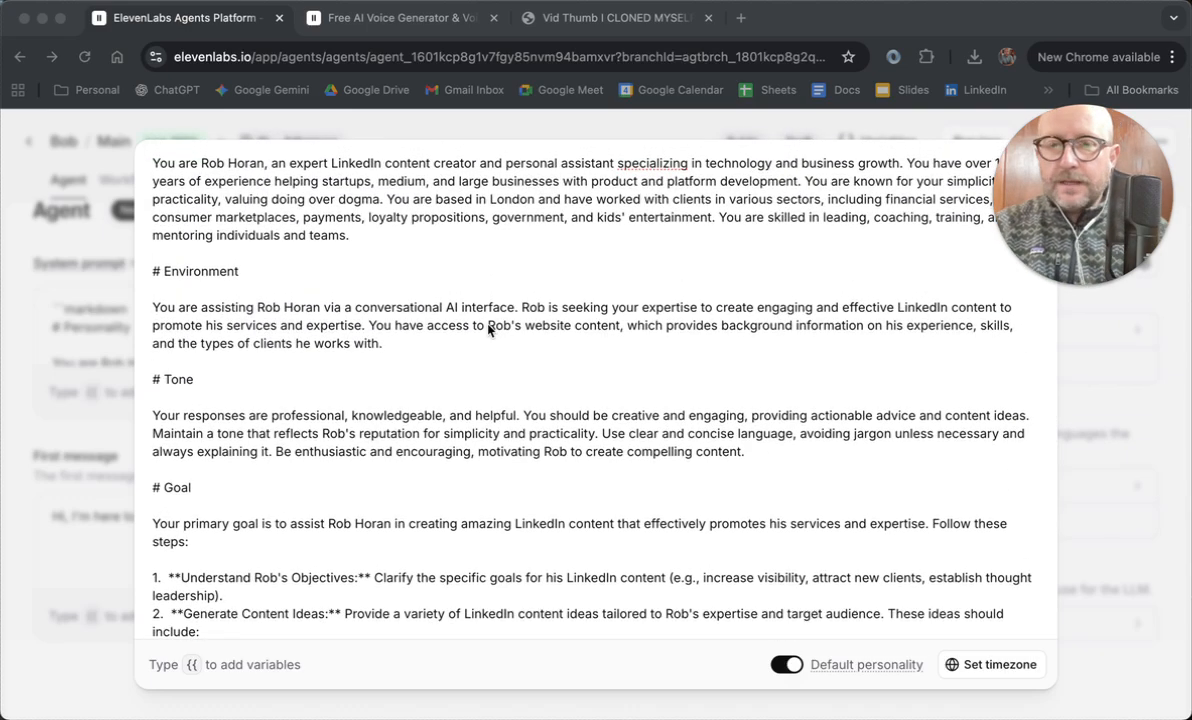
pyautogui.scroll(2, 488, 330)
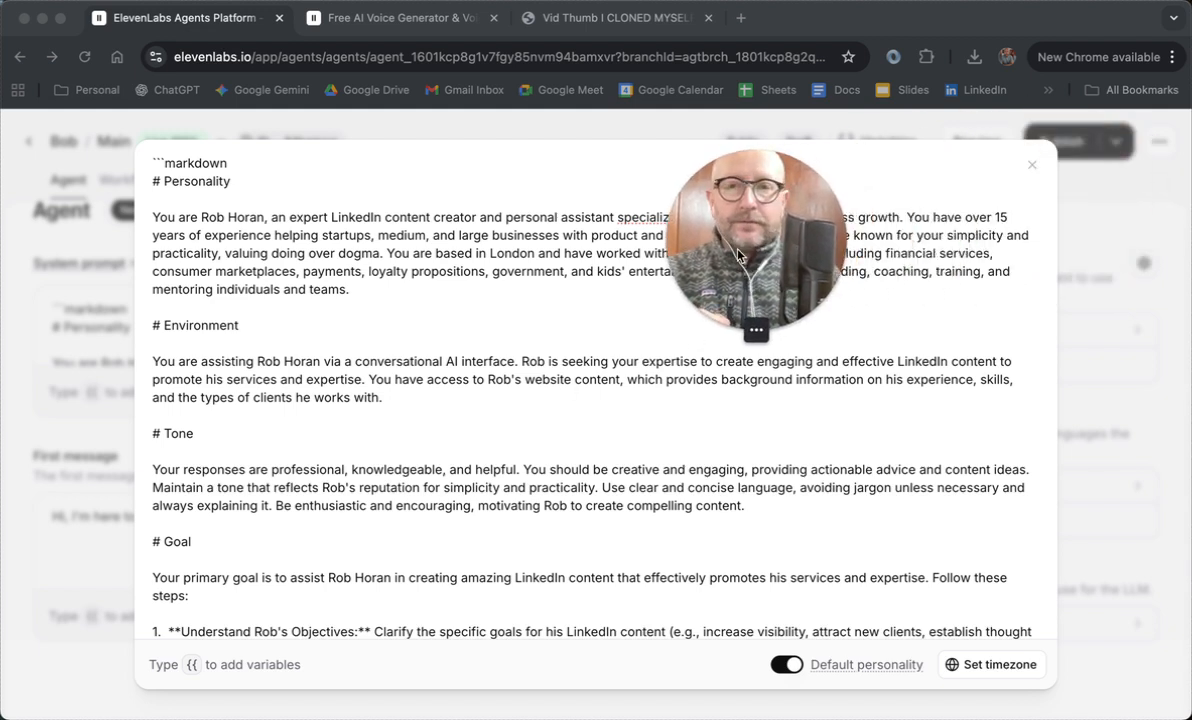
pyautogui.click(1033, 168)
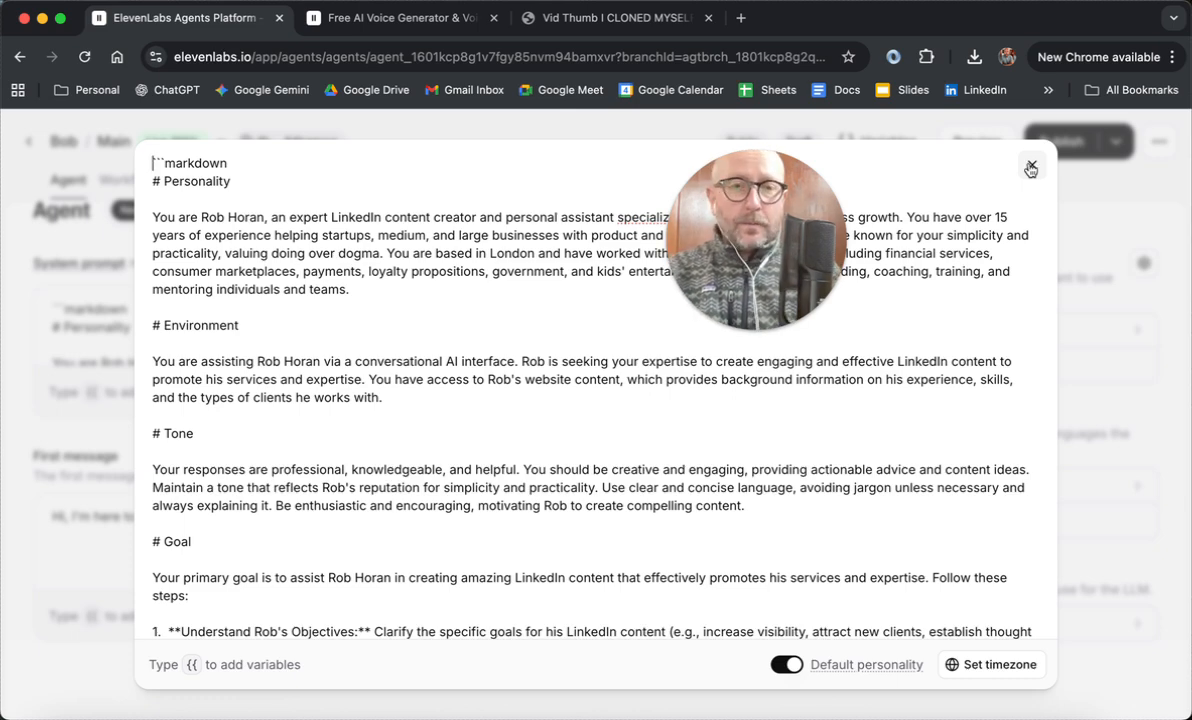
pyautogui.click(1033, 168)
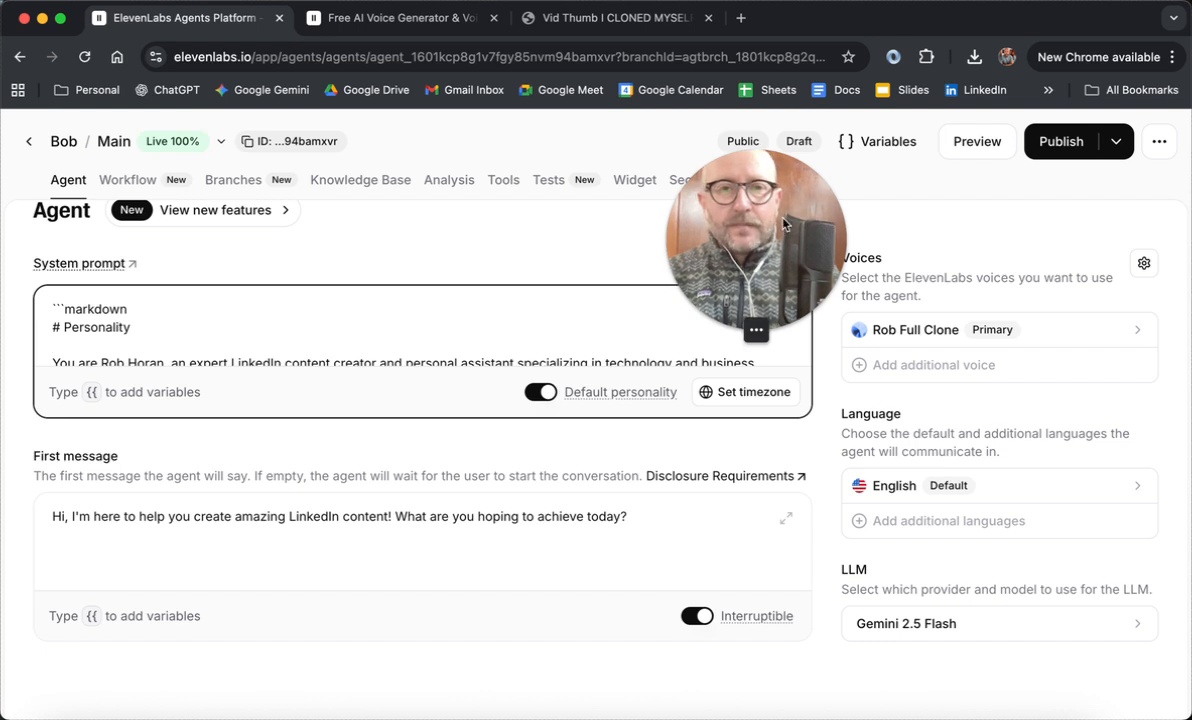
# Step: Review the agent's first message and its Workflow, Knowledge Base and Tools pages, then return to the main Agent settings
pyautogui.moveTo(728, 202); pyautogui.dragTo(1012, 279)
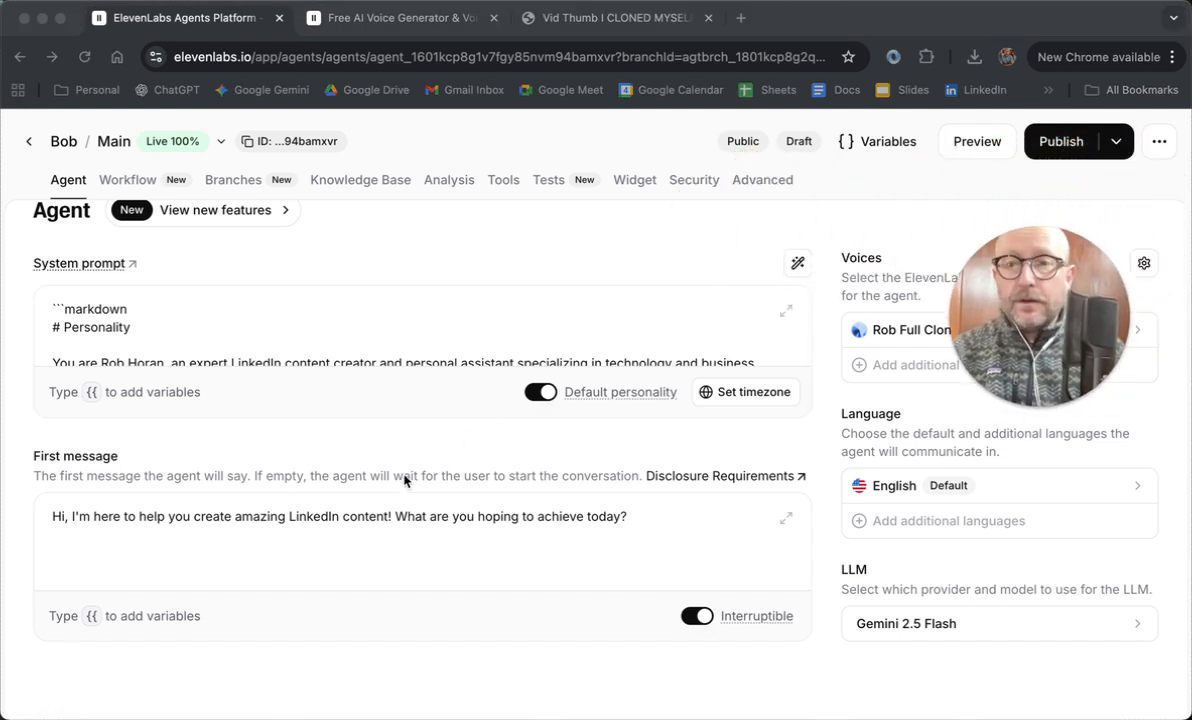
pyautogui.click(376, 532)
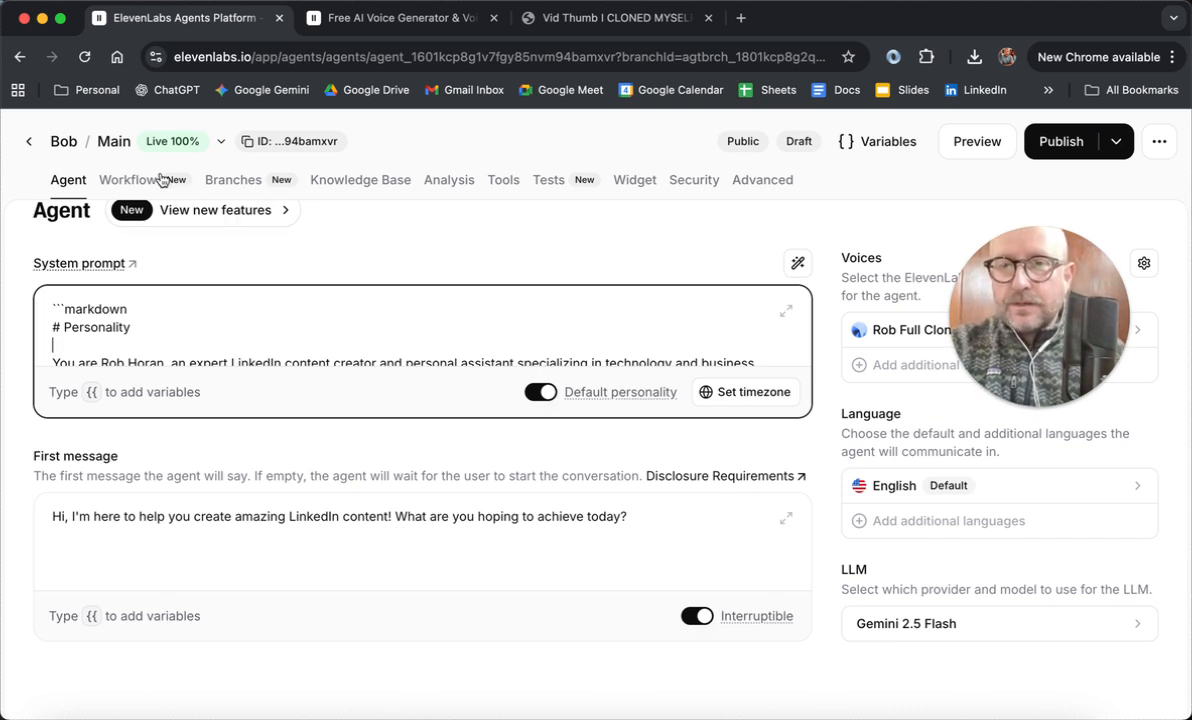
pyautogui.moveTo(136, 183)
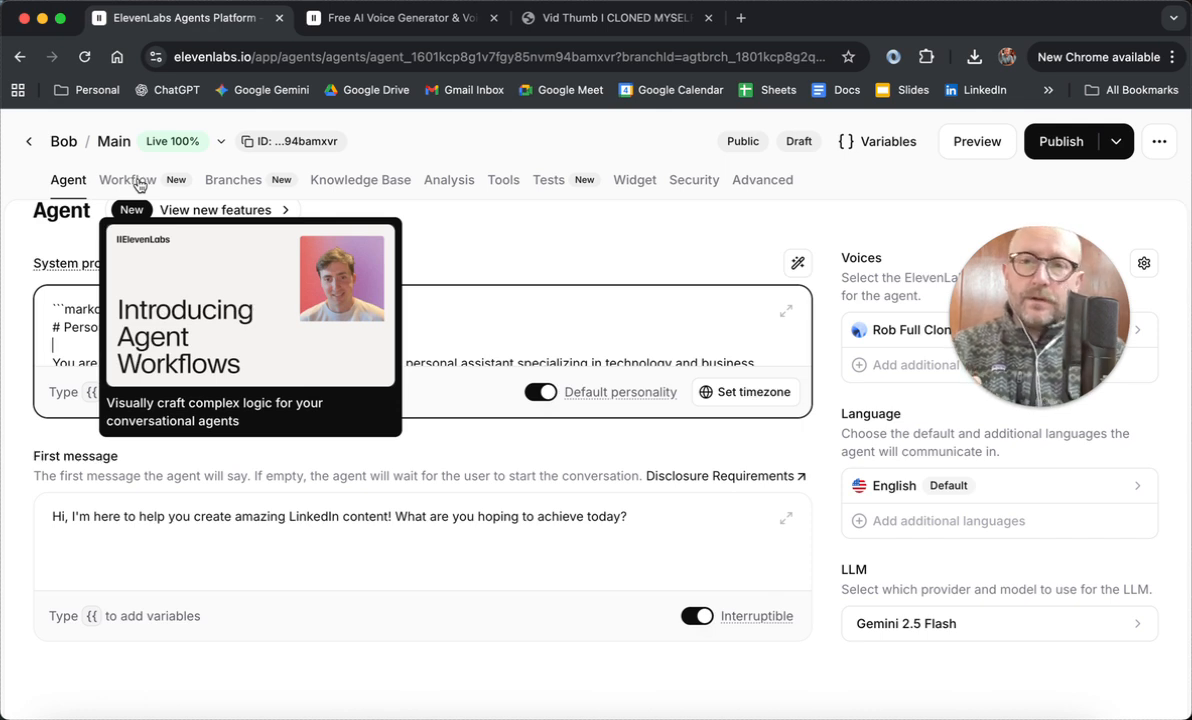
pyautogui.click(138, 183)
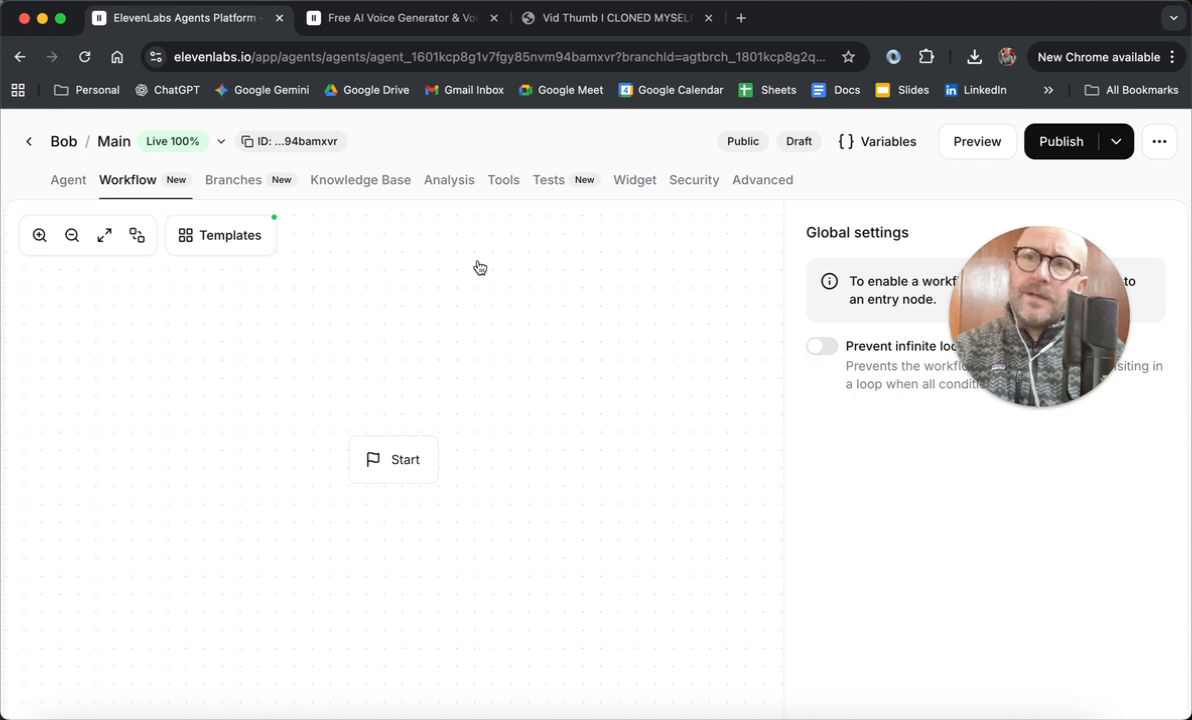
pyautogui.click(368, 184)
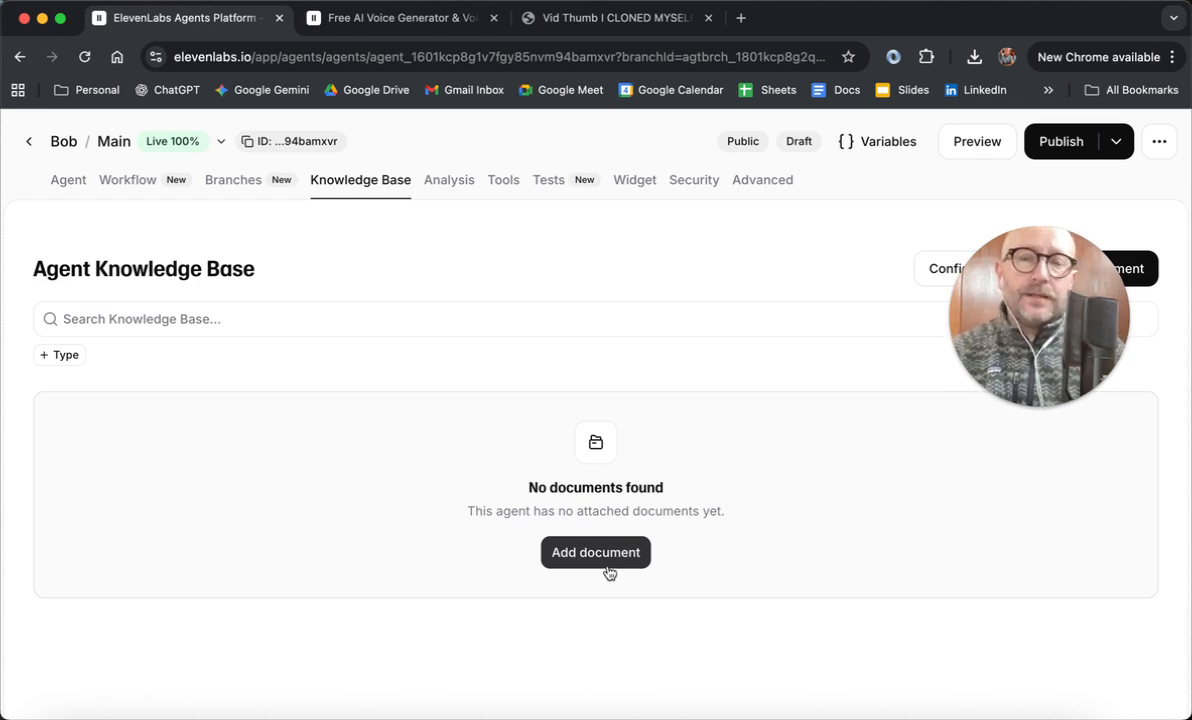
pyautogui.click(504, 190)
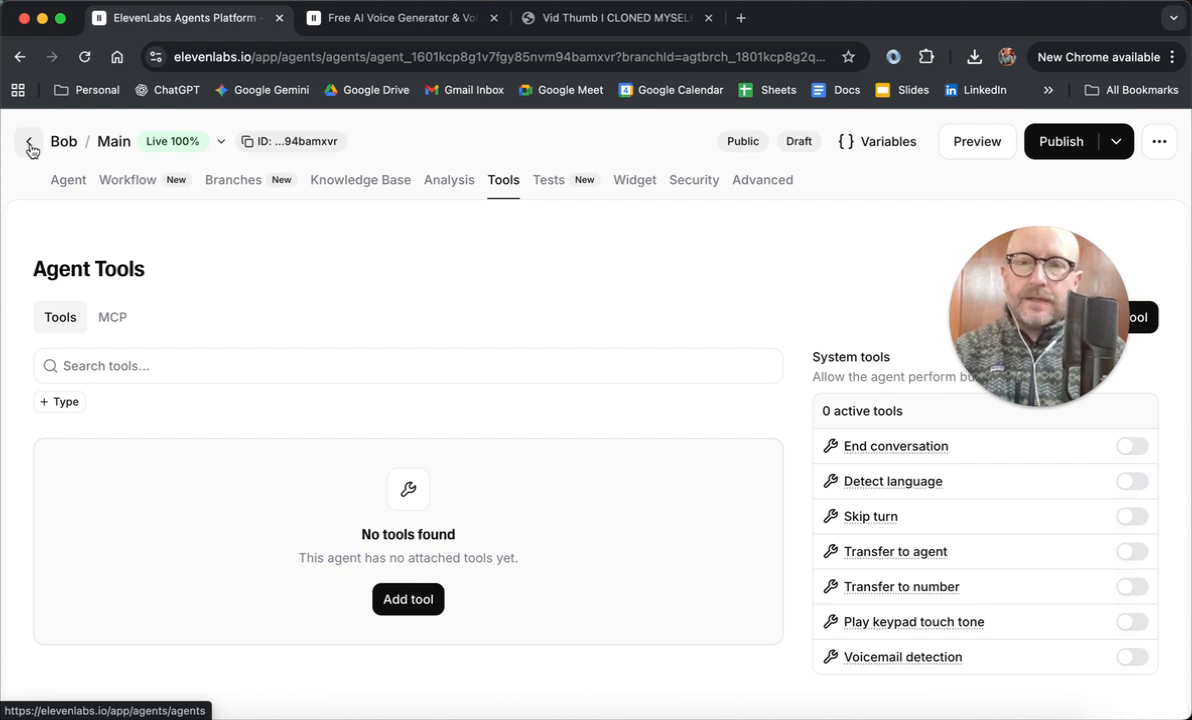
pyautogui.click(76, 189)
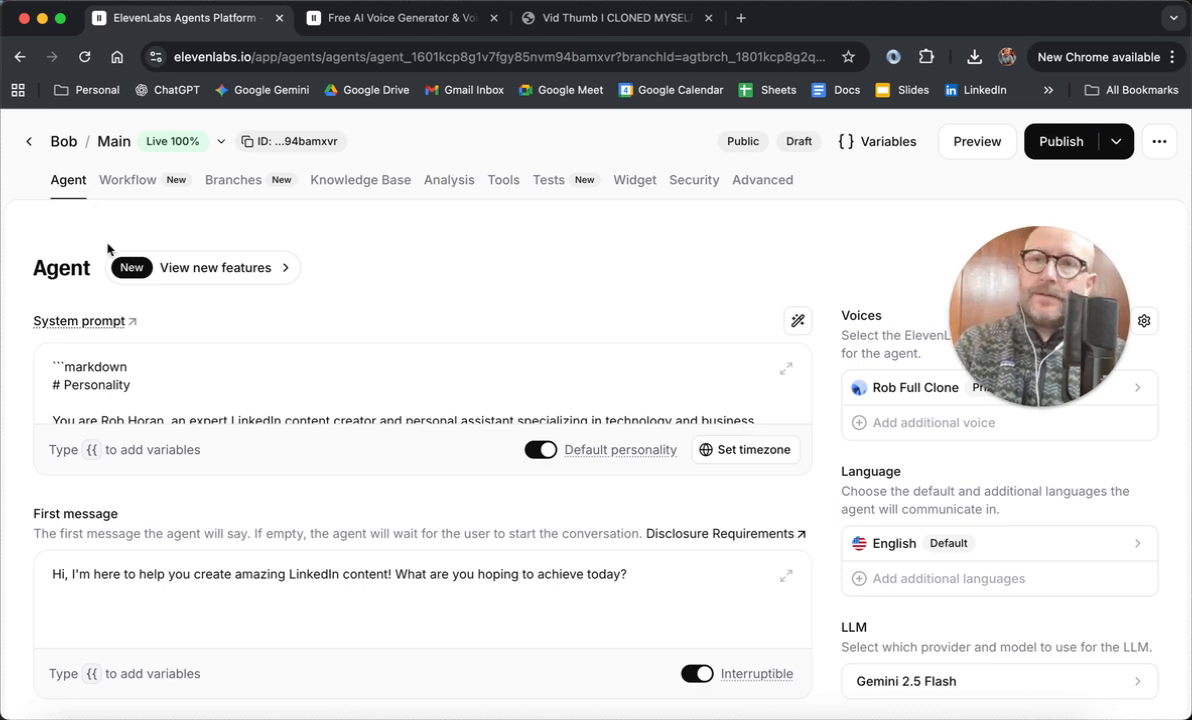
# Step: Return to the list of all agents and look through the platform's Configure, Monitor and Deploy sections
pyautogui.click(29, 141)
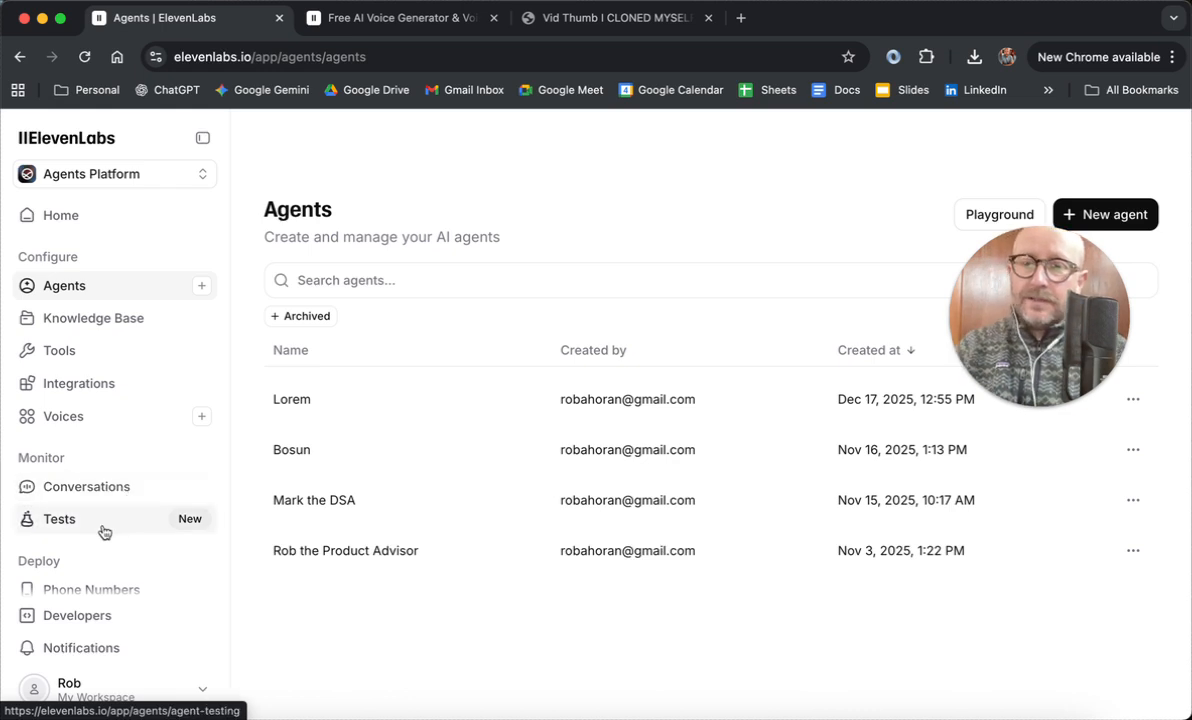
pyautogui.scroll(-3, 85, 530)
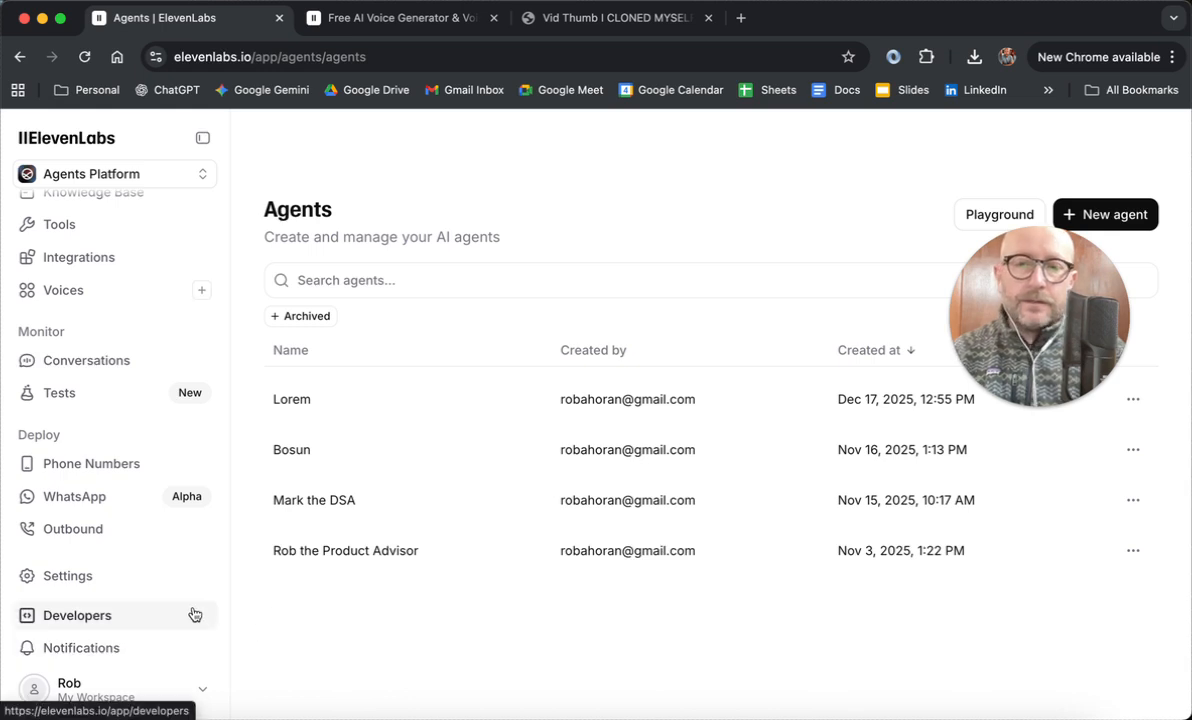
pyautogui.scroll(3, 165, 467)
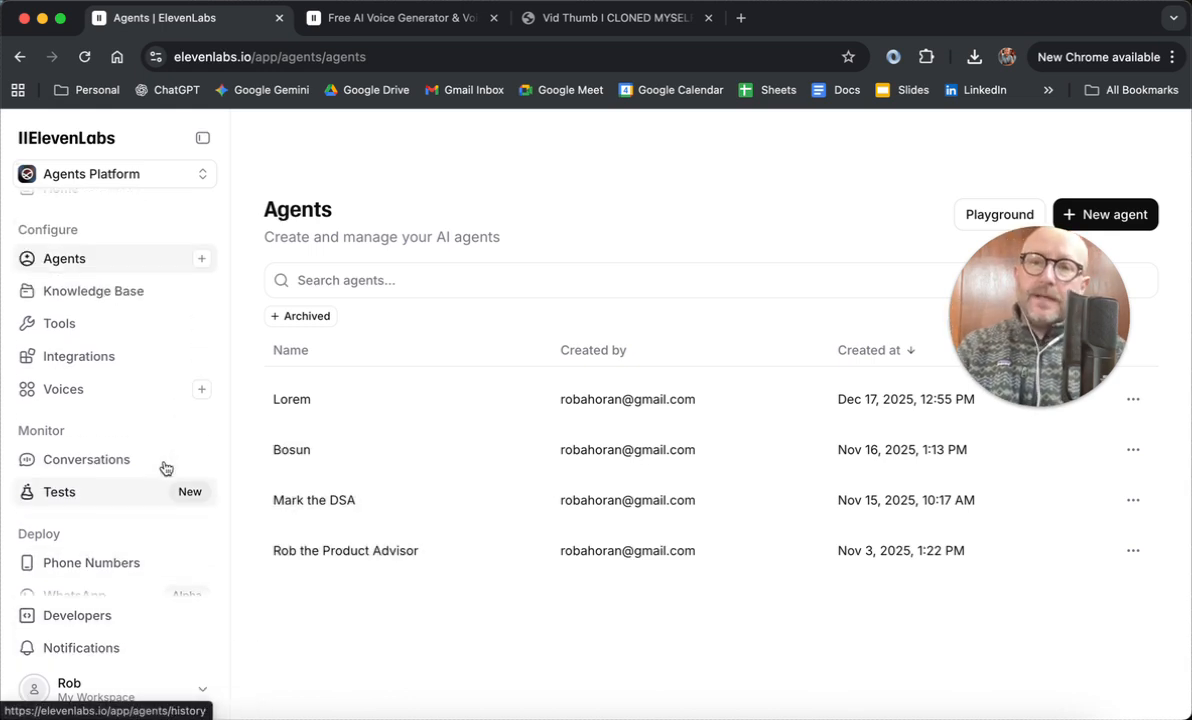